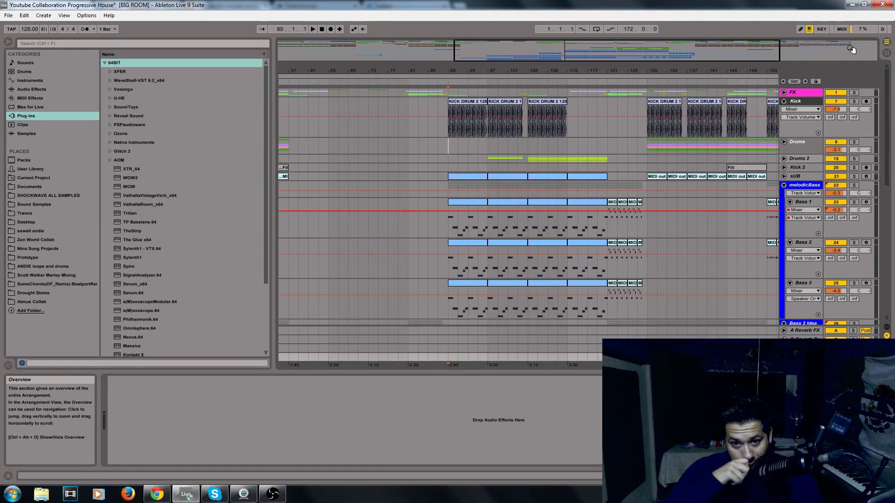
Switch back and forth between the Arrangement and Session views of the project
key("Tab")
key("Tab")
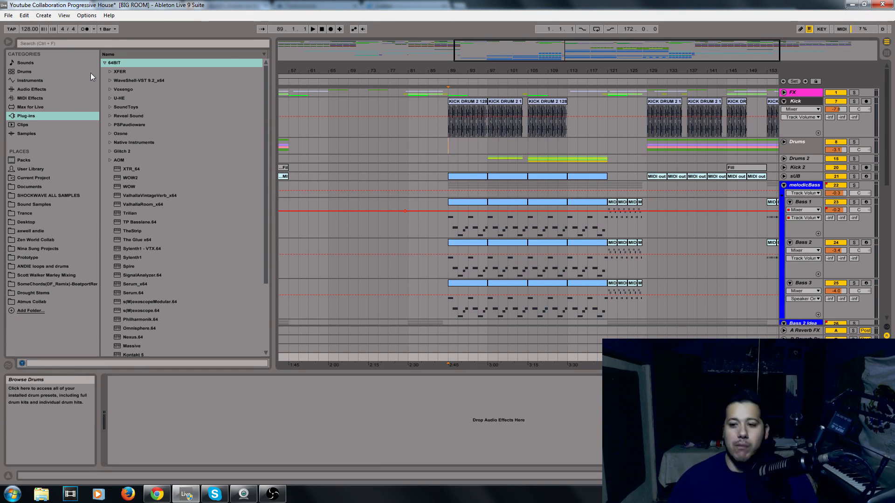
key("Tab")
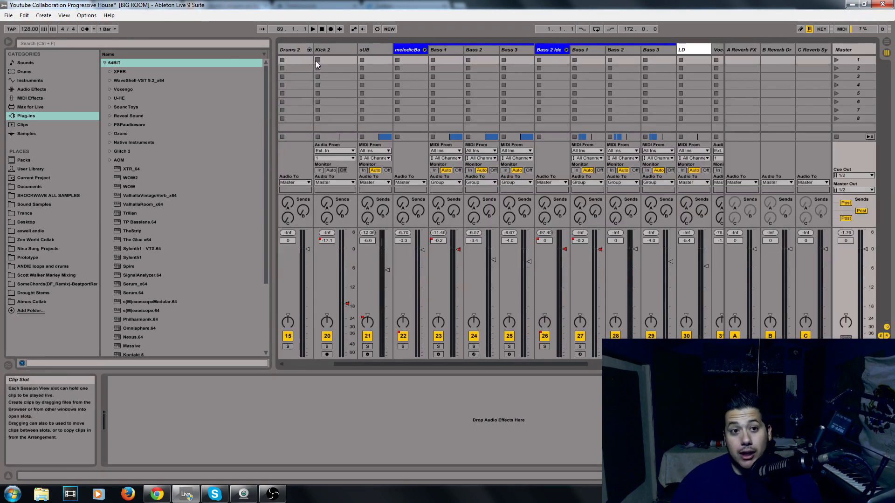
key("Tab")
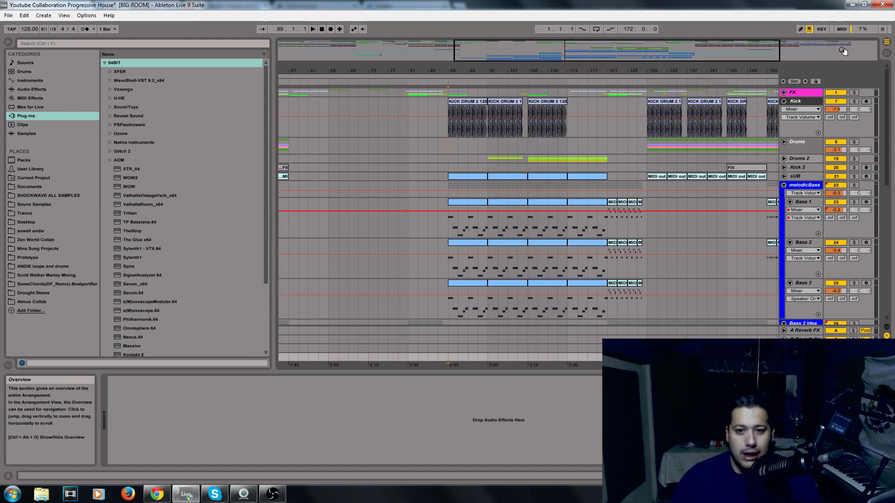
key("alt+Tab")
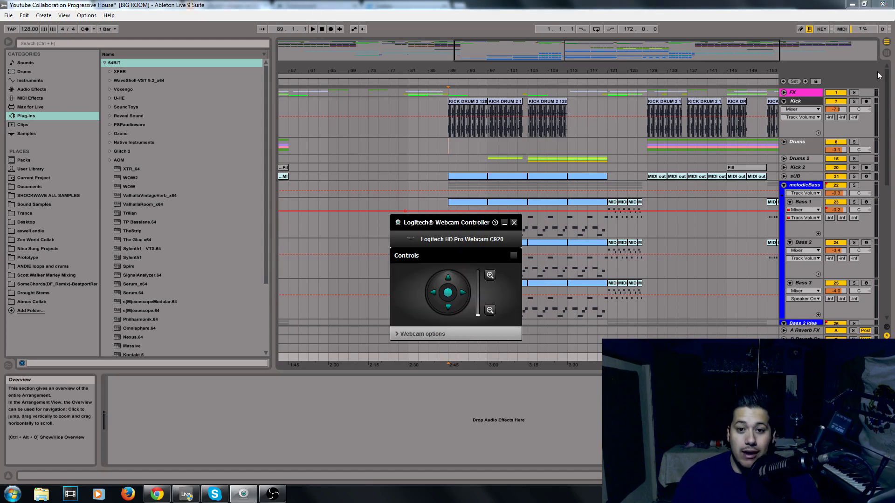
left_click(513, 222)
left_click(62, 16)
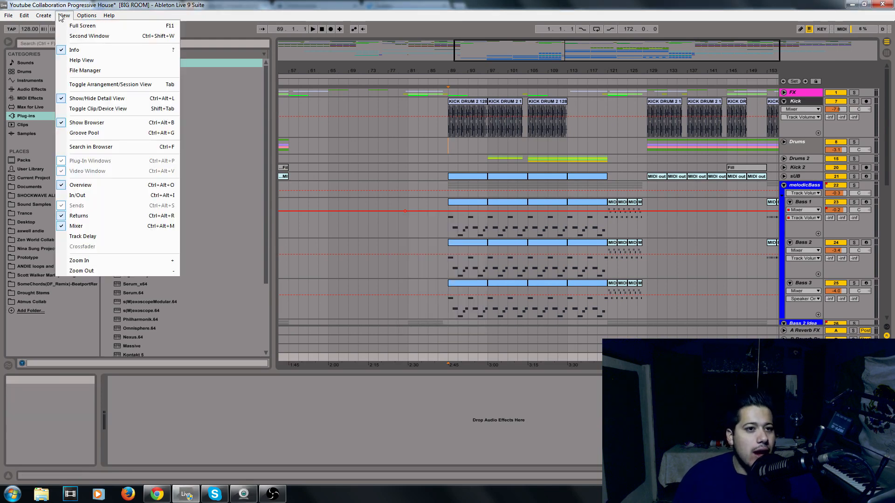
left_click(65, 16)
left_click(69, 17)
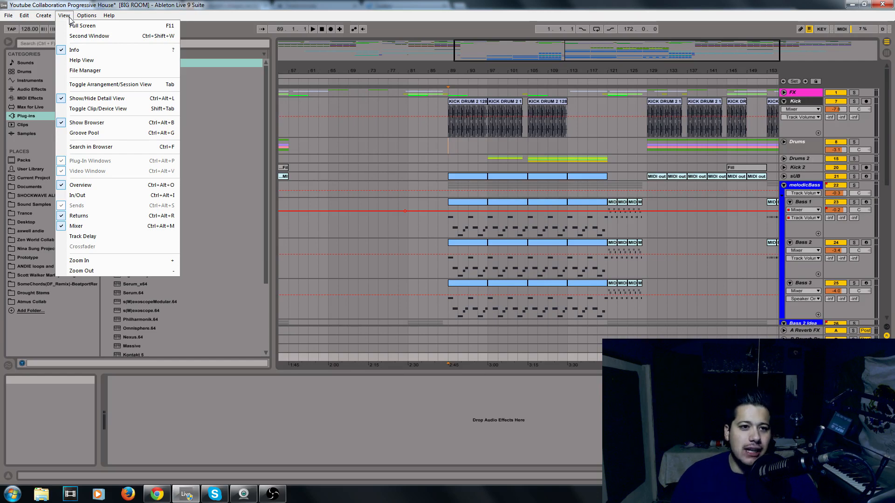
mouse_move(87, 16)
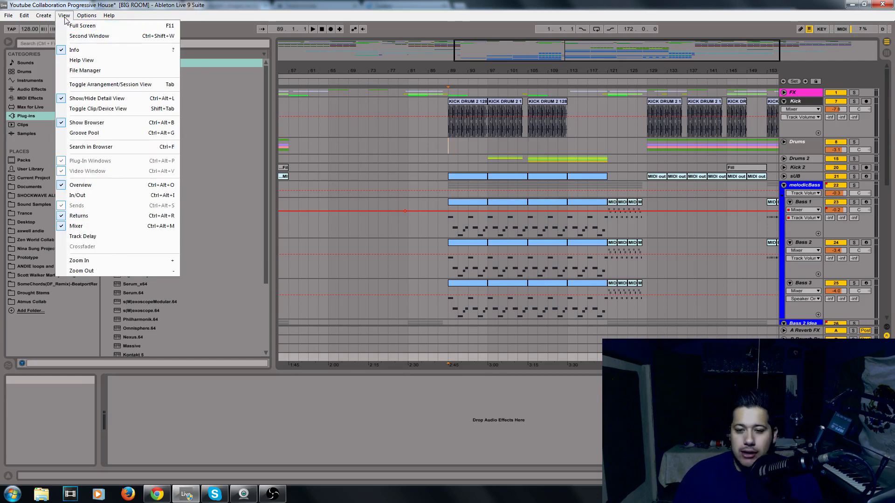
left_click(87, 26)
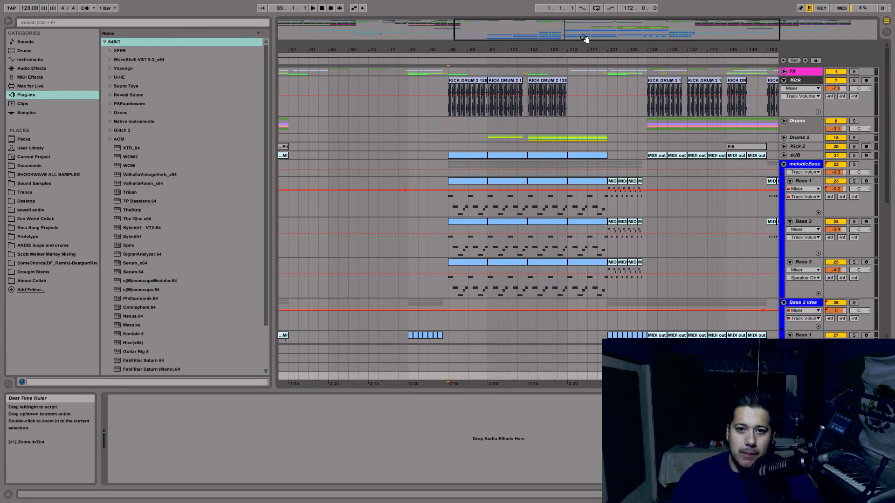
left_click_drag(586, 36, 462, 199)
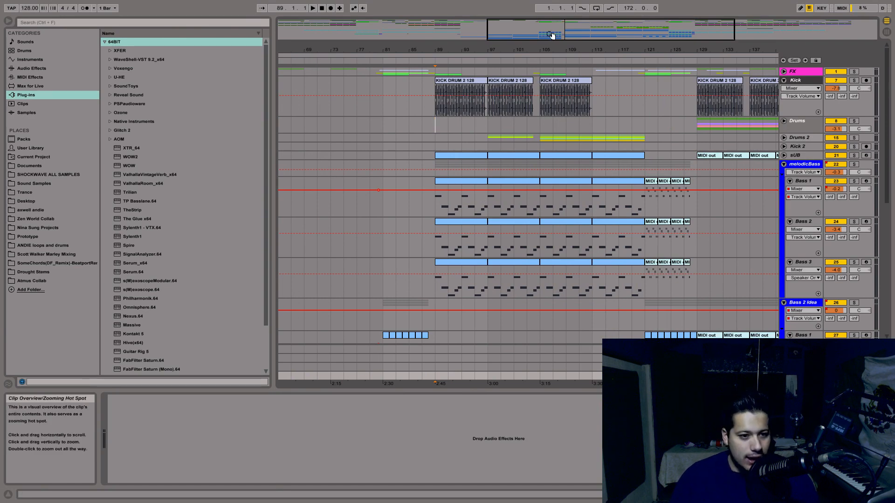
key("F11")
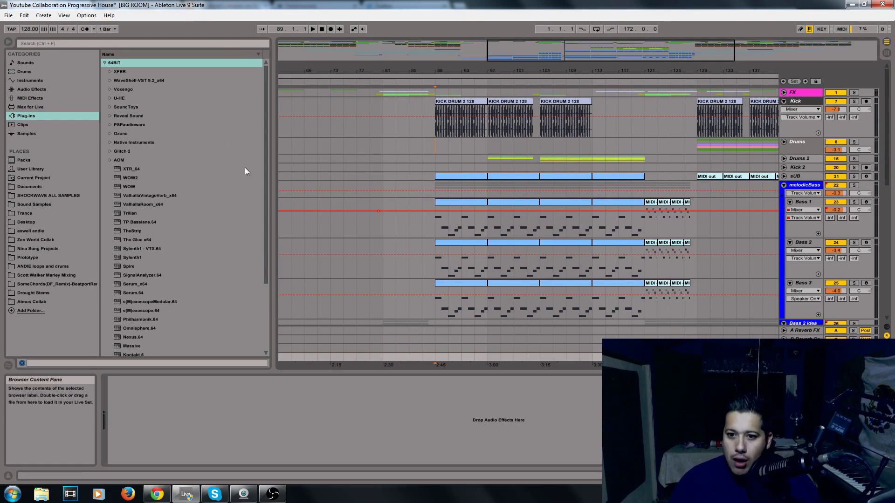
Search the plug-in browser for SSL
left_click_drag(259, 203, 262, 316)
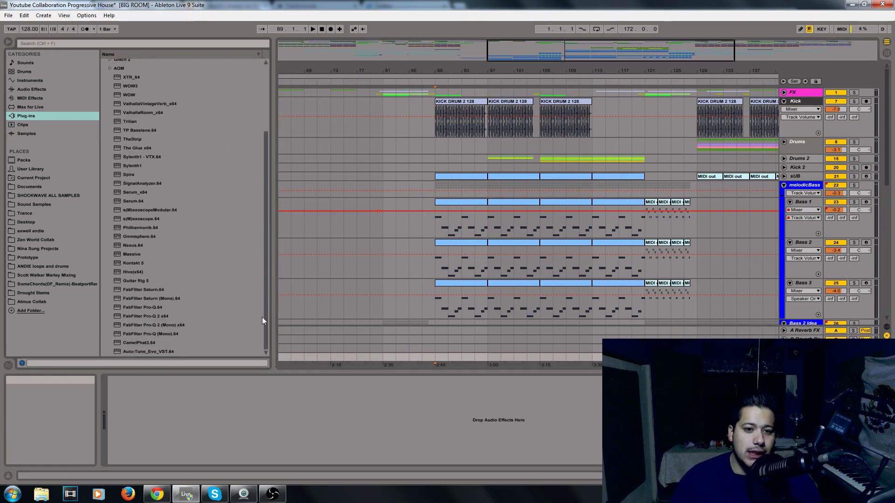
scroll(258, 324, "up", 5)
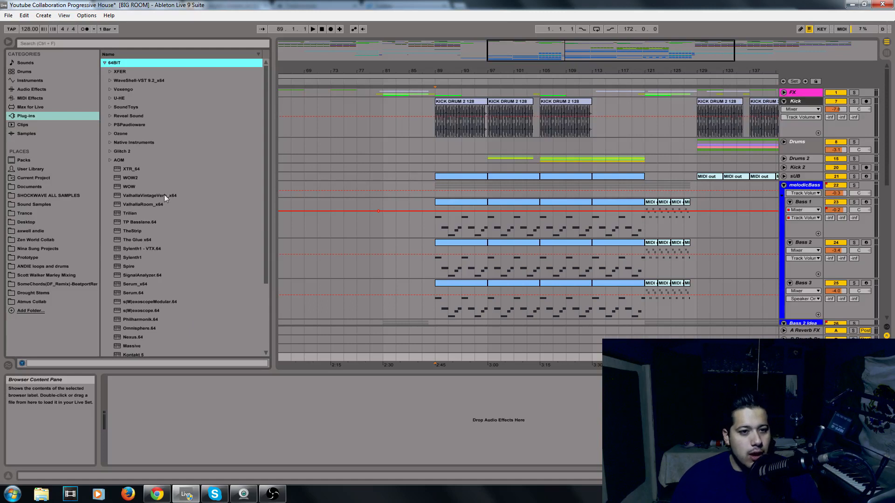
left_click(110, 79)
left_click(135, 43)
type("SSL")
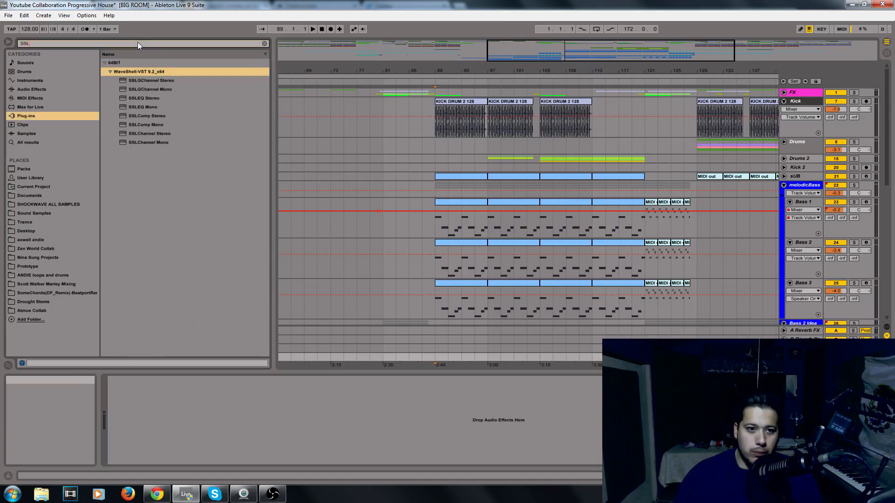
Browse through the SSL plug-ins listed under WaveShell-VST 9.2_x64
left_click(146, 107)
left_click(148, 116)
left_click(143, 124)
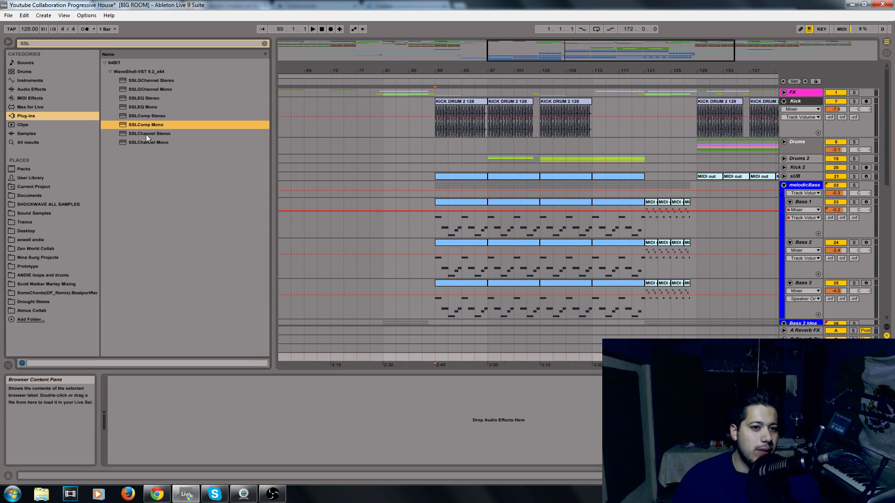
left_click(146, 133)
left_click(150, 141)
left_click(159, 134)
left_click(164, 116)
left_click(161, 108)
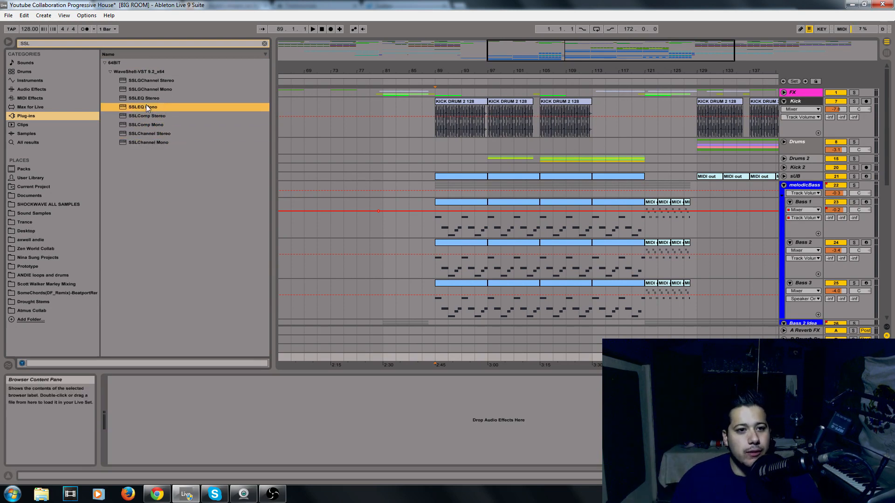
left_click(158, 99)
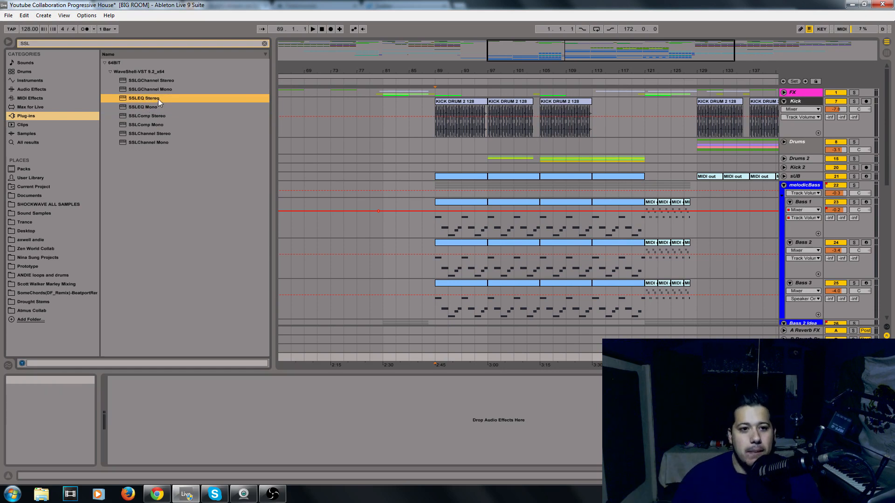
left_click(166, 108)
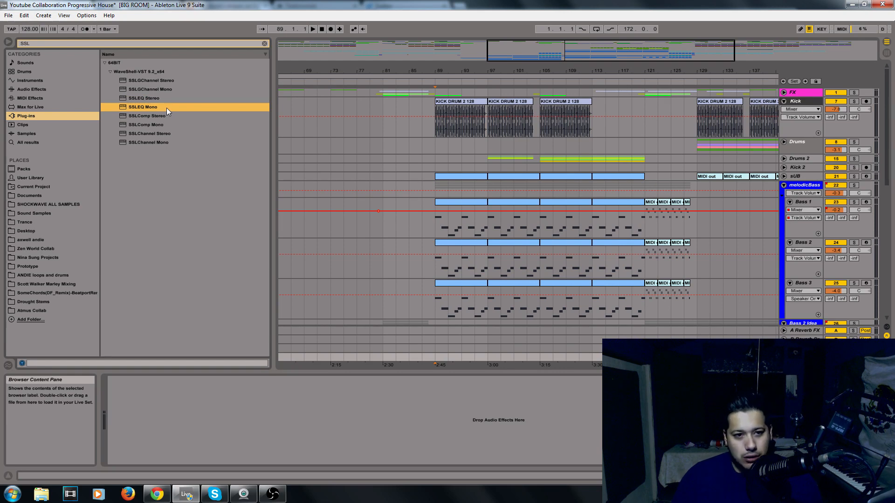
left_click(148, 117)
left_click(163, 125)
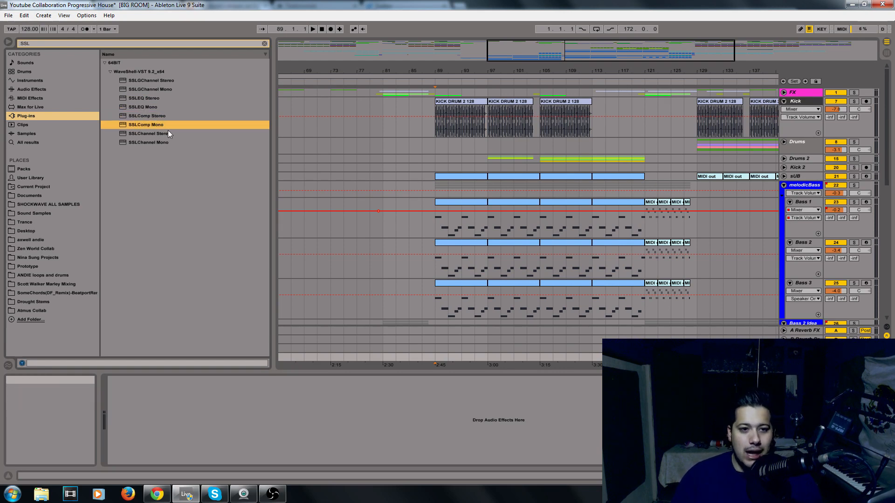
left_click(168, 132)
left_click(157, 117)
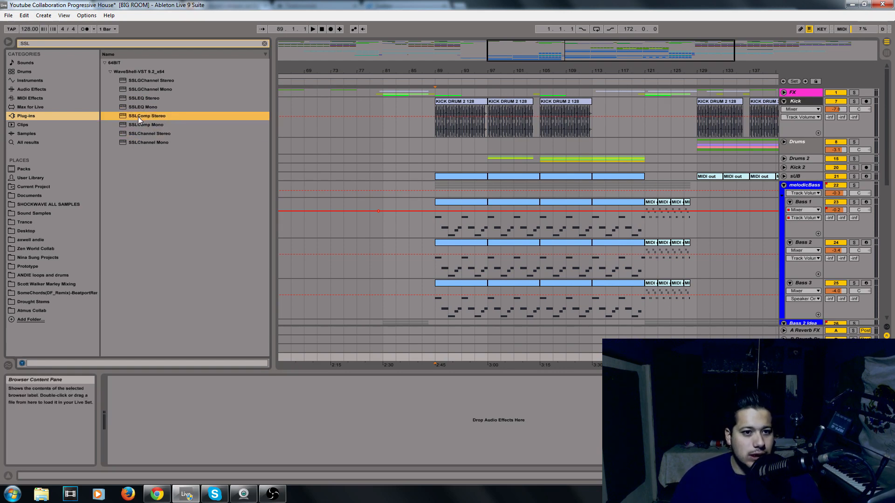
Load SSLComp Stereo onto the Master track, reposition its plug-in window and adjust the threshold knob
left_click_drag(138, 117, 204, 415)
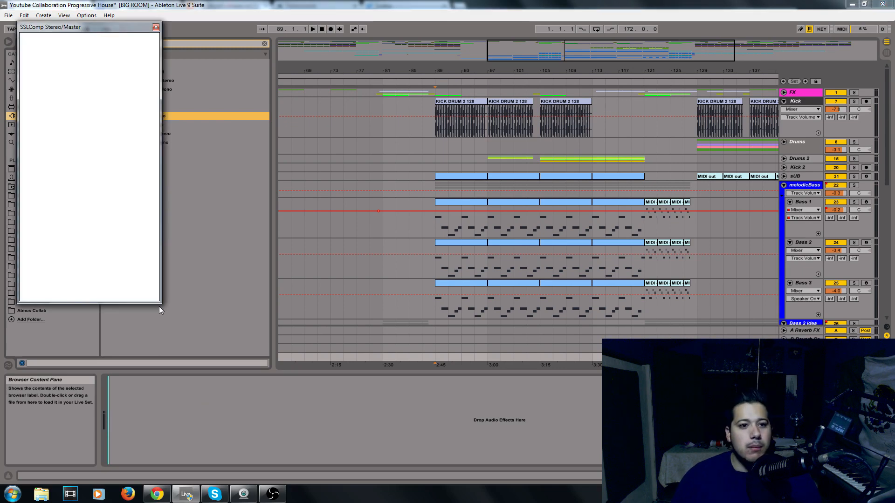
left_click_drag(42, 27, 336, 123)
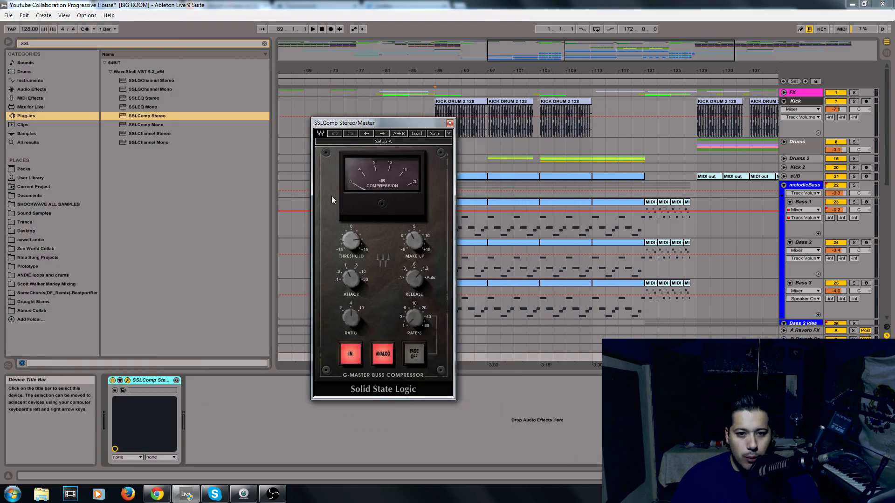
mouse_move(350, 240)
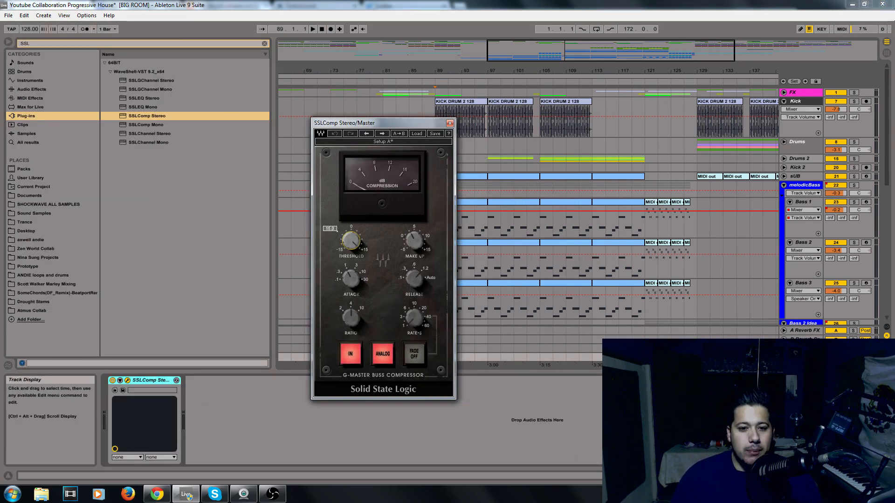
left_click_drag(352, 242, 352, 242)
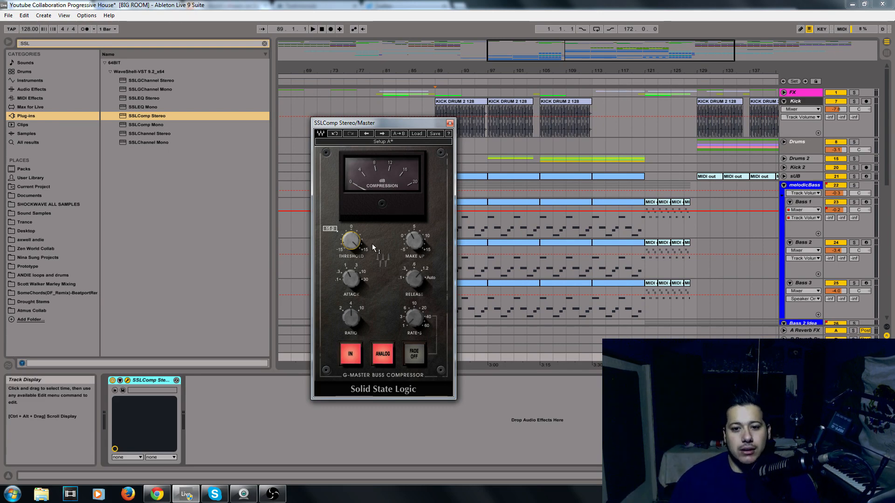
Switch to Session view and select the Master track to bring up the compressor window
left_click_drag(394, 123, 611, 153)
left_click(435, 223)
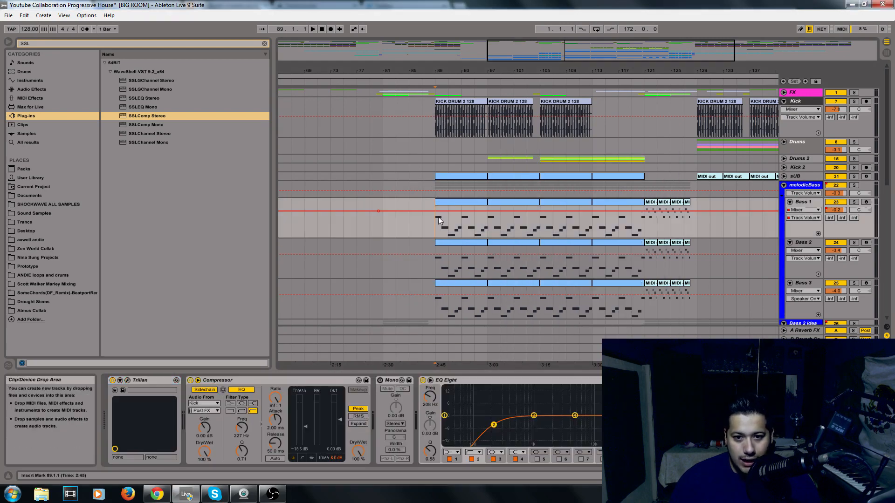
left_click(886, 53)
left_click(868, 63)
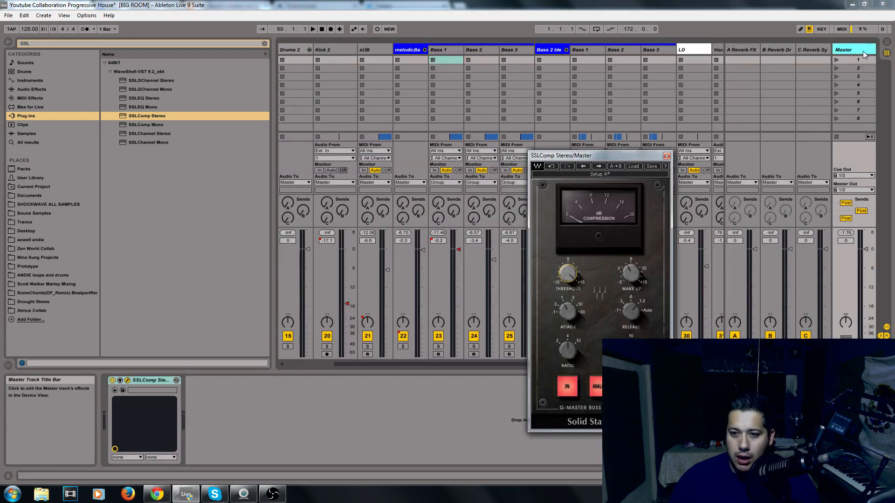
Start playback and adjust the compressor's make-up gain while listening
key("space")
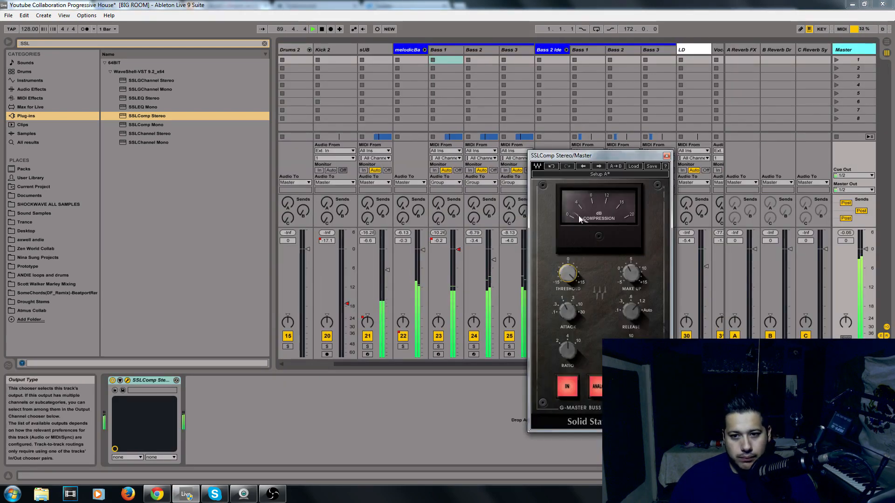
left_click_drag(632, 270, 631, 267)
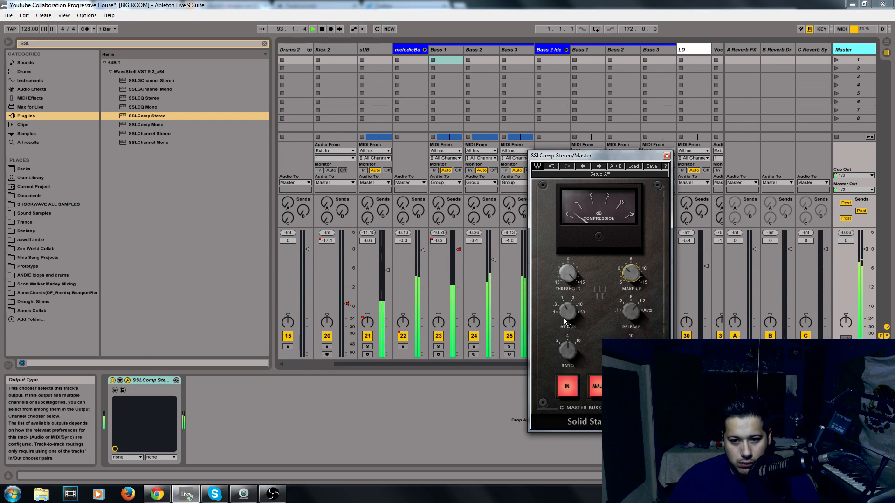
mouse_move(564, 320)
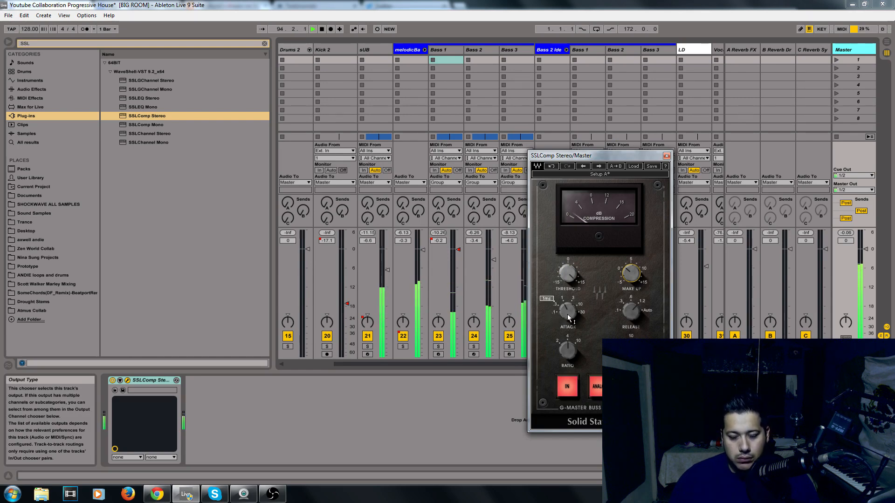
Toggle the SSLComp Stereo device off and back on to compare the sound
left_click(112, 380)
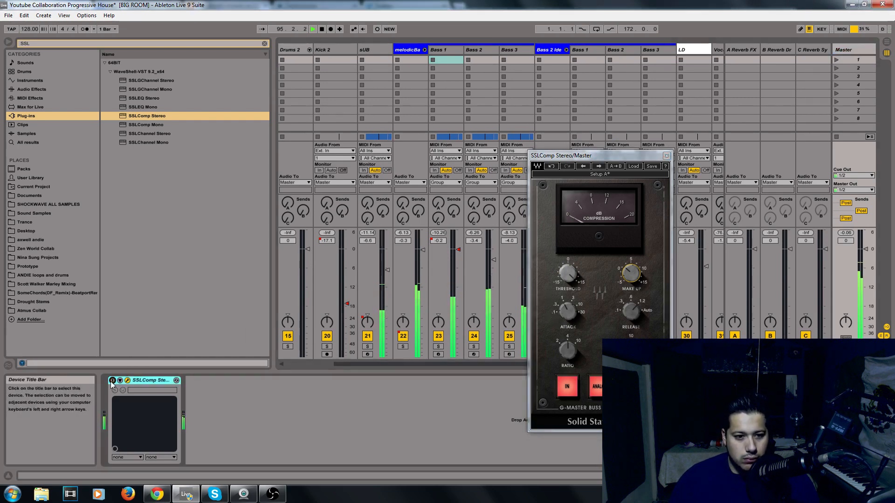
left_click(112, 380)
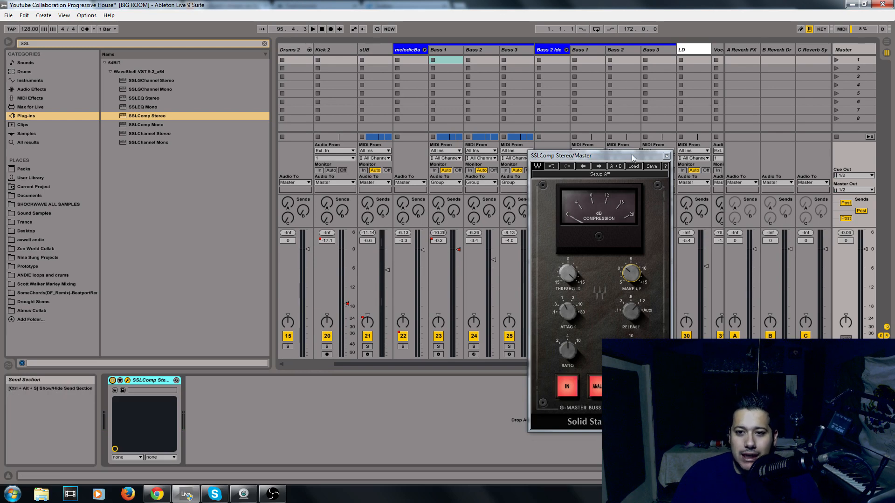
Move the SSLComp Stereo plug-in window aside and then close it
left_click_drag(631, 155, 605, 160)
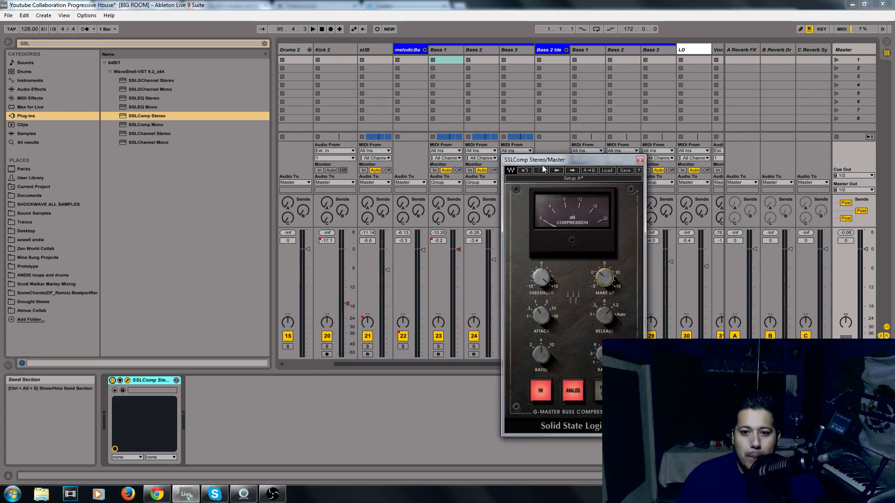
left_click_drag(545, 159, 499, 175)
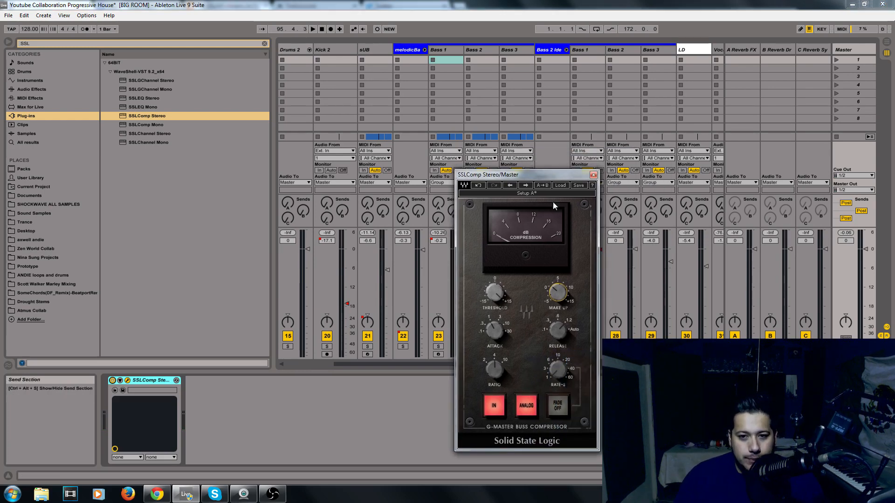
left_click(593, 175)
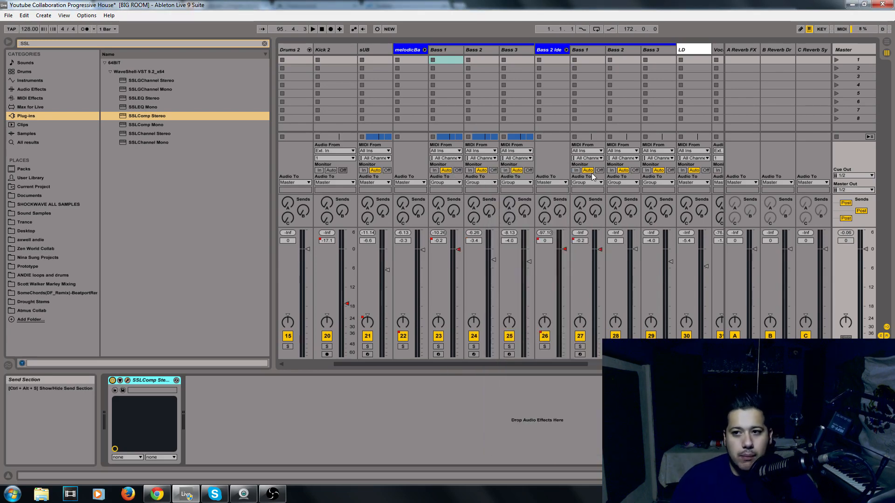
Clear the browser search and browse the Audio Effects list down to EQ Eight
left_click(264, 44)
left_click(41, 89)
scroll(126, 121, "down", 1)
left_click(126, 121)
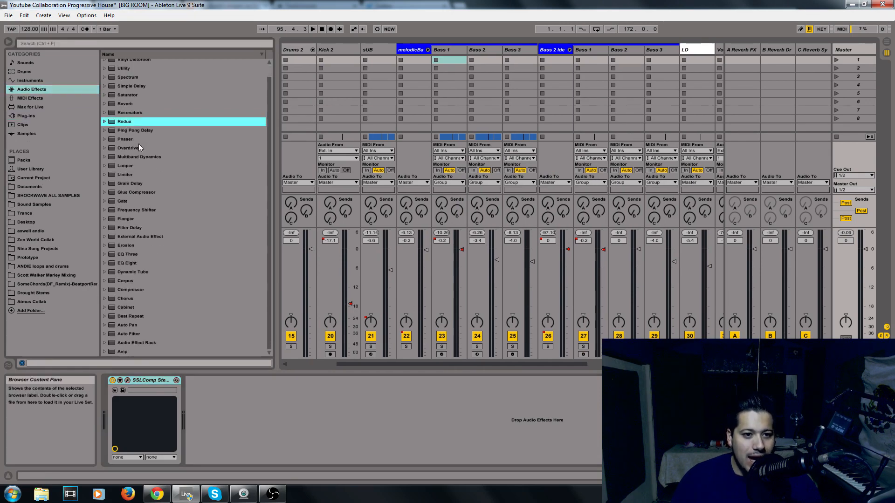
left_click(138, 280)
left_click(130, 264)
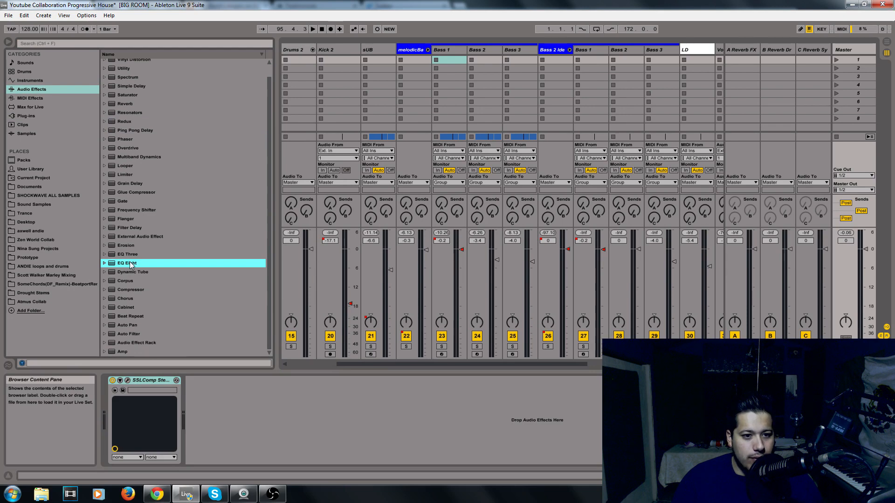
Add EQ Eight to the master chain and switch its first band to a high-pass filter at the low end
left_click_drag(387, 145, 308, 416)
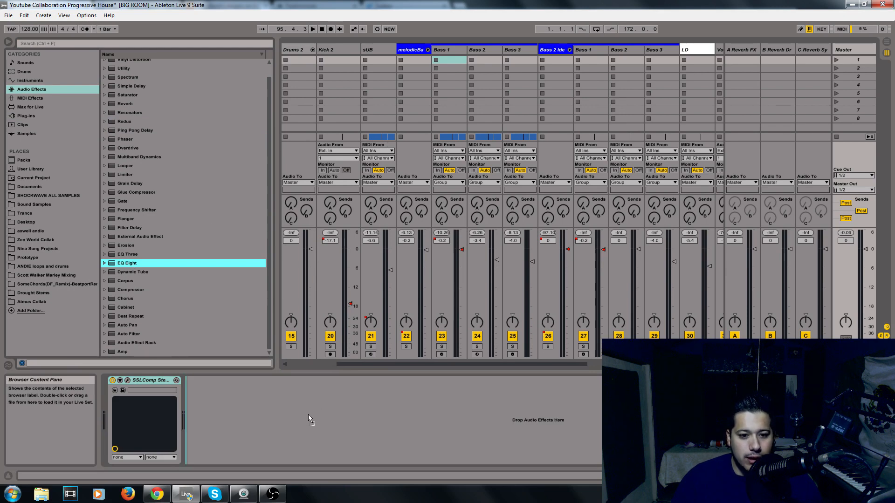
left_click_drag(234, 432, 233, 432)
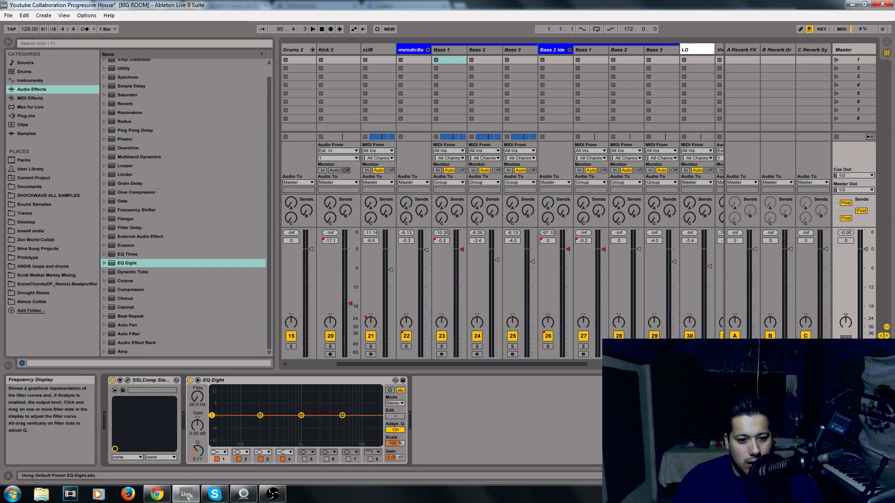
left_click(217, 452)
left_click(220, 400)
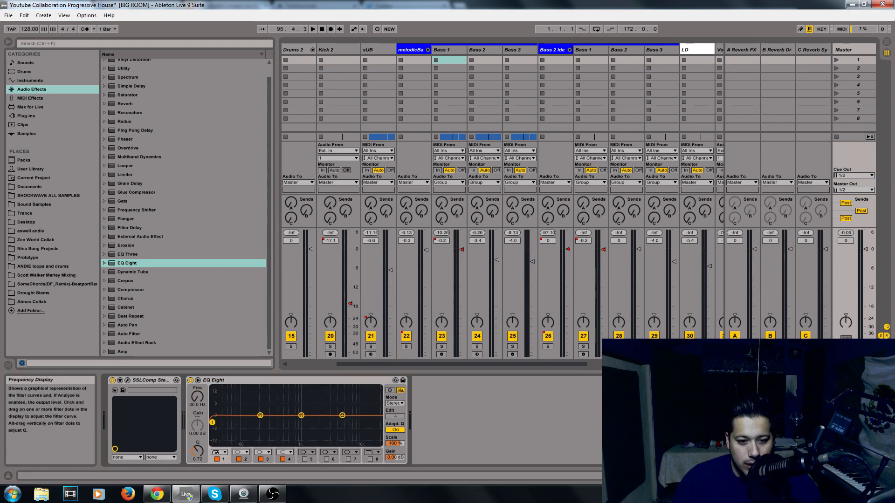
left_click_drag(216, 423, 220, 423)
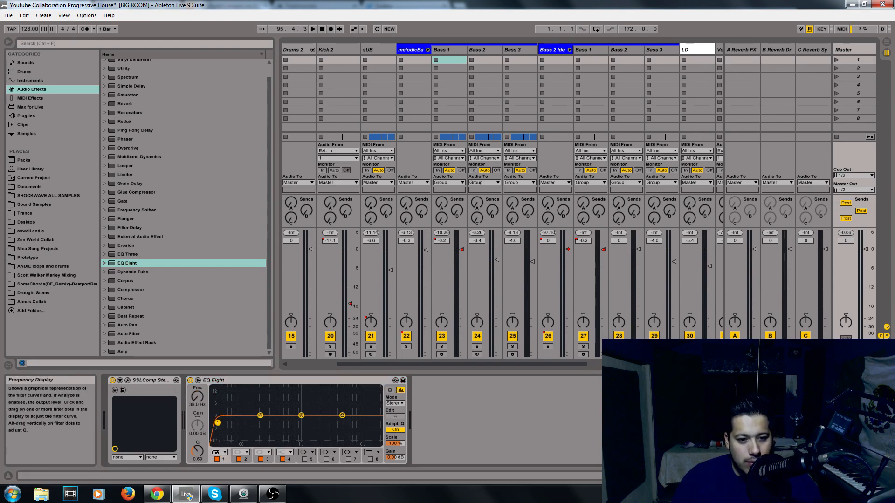
Set EQ Eight's eighth band to a low-pass filter near the top of the spectrum
left_click(378, 453)
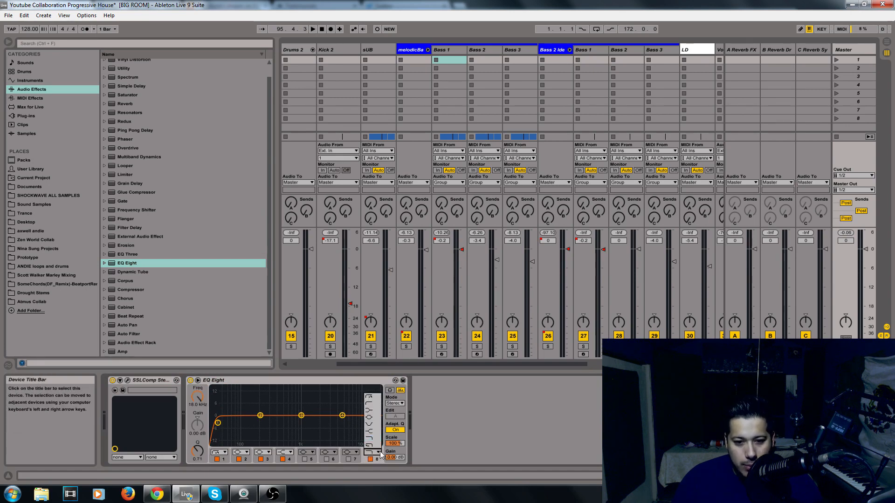
left_click(371, 445)
left_click_drag(375, 423, 376, 423)
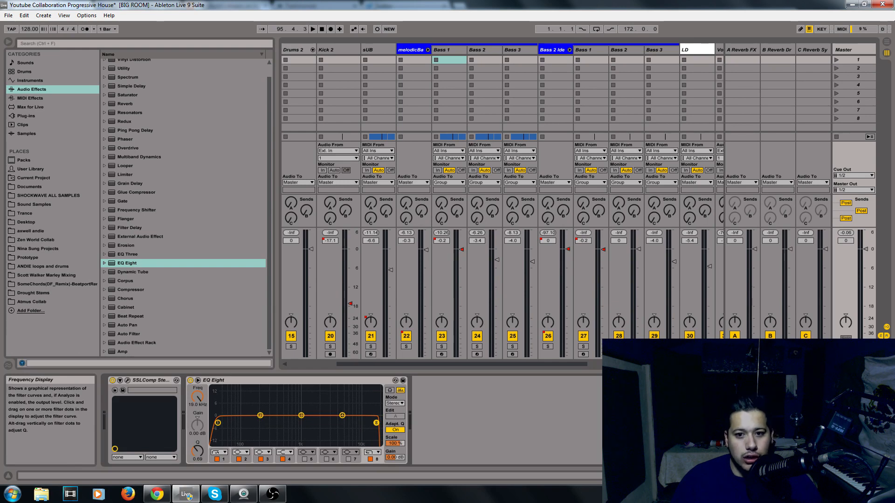
Start playback and pull the low-pass filter frequency down slightly while listening
key("space")
mouse_move(377, 424)
left_mouse_down()
mouse_move(360, 423)
mouse_move(372, 423)
left_mouse_up()
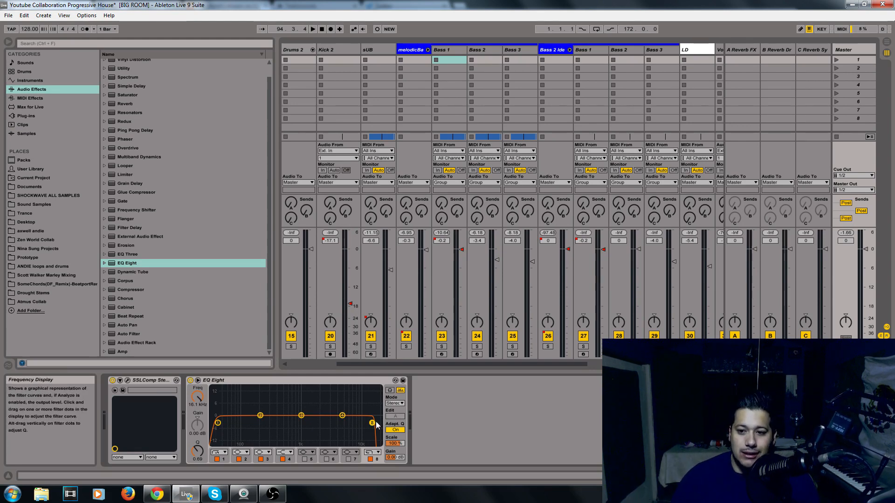
Browse the Audio Effects and Plug-ins lists for a suitable mastering plug-in
left_click(150, 289)
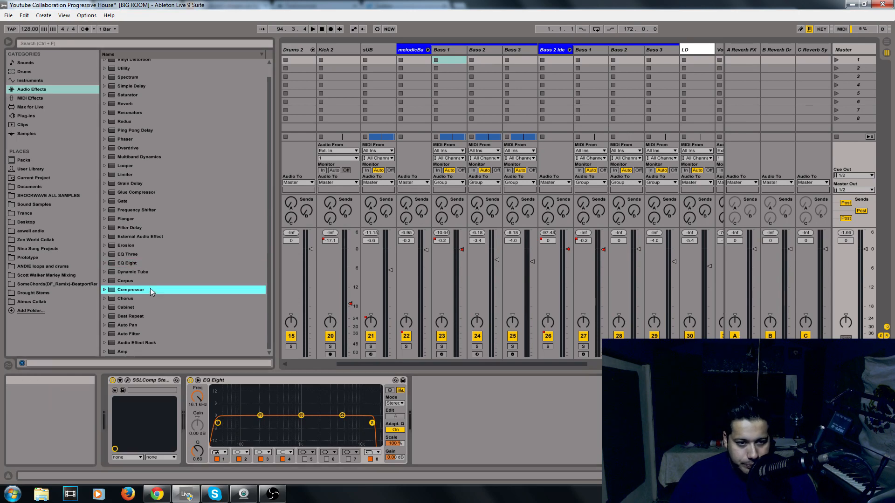
scroll(150, 223, "up", 1)
left_click(187, 160)
left_click(148, 127)
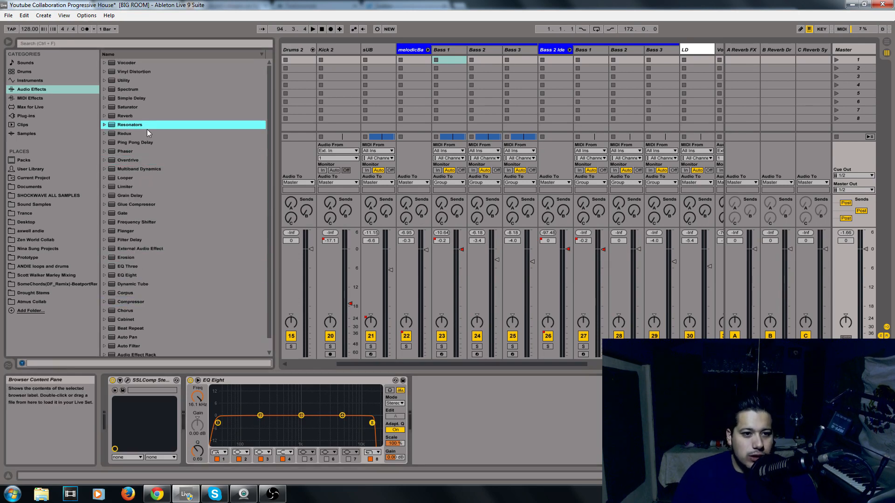
left_click(32, 116)
scroll(185, 133, "down", 10)
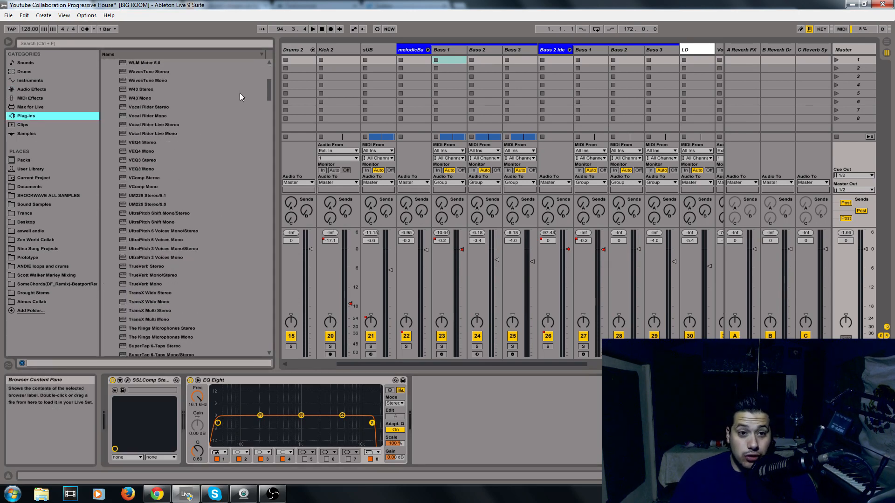
left_click_drag(270, 98, 262, 343)
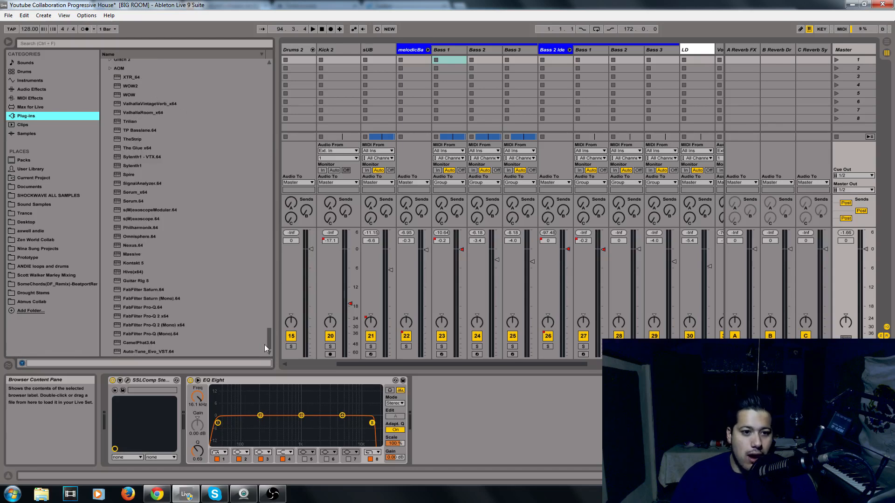
left_click(155, 222)
scroll(155, 222, "up", 4)
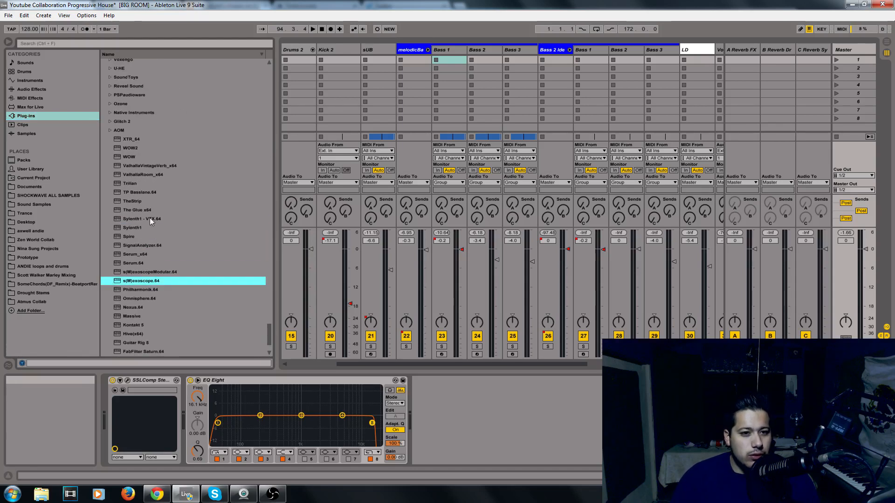
scroll(140, 163, "down", 2)
left_click(153, 183)
left_click(163, 228)
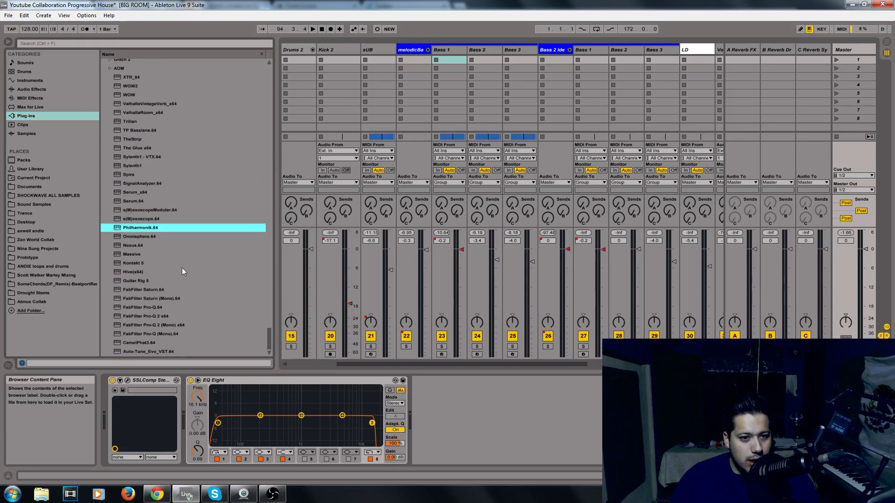
left_click(269, 380)
scroll(191, 272, "up", 8)
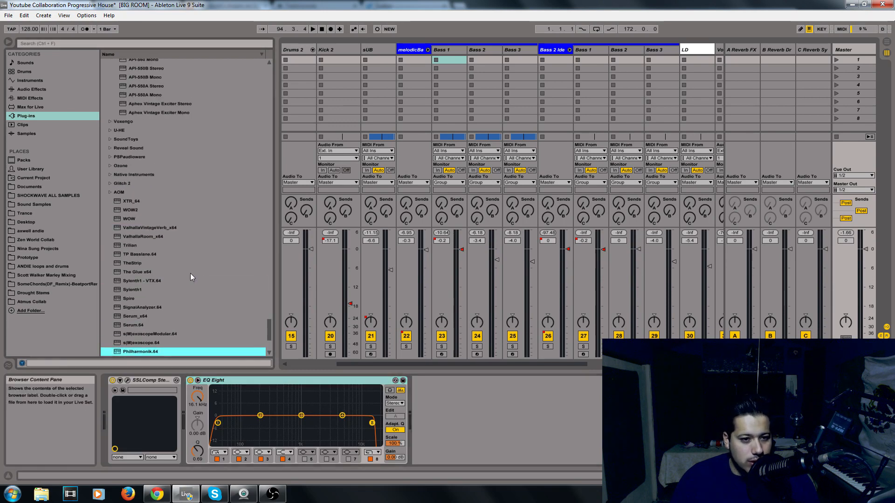
scroll(153, 70, "up", 10)
Search the browser for OZON and add iZotope Ozone 5 Imager to the master chain
left_click(165, 45)
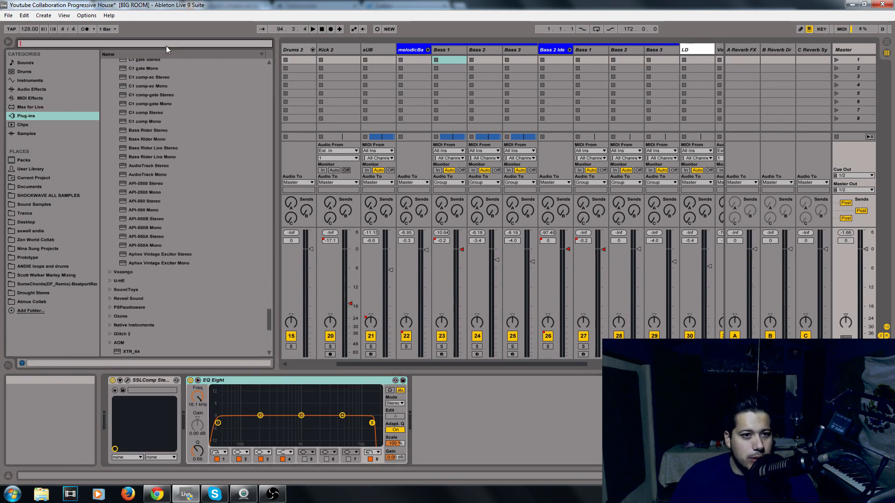
type("oxon")
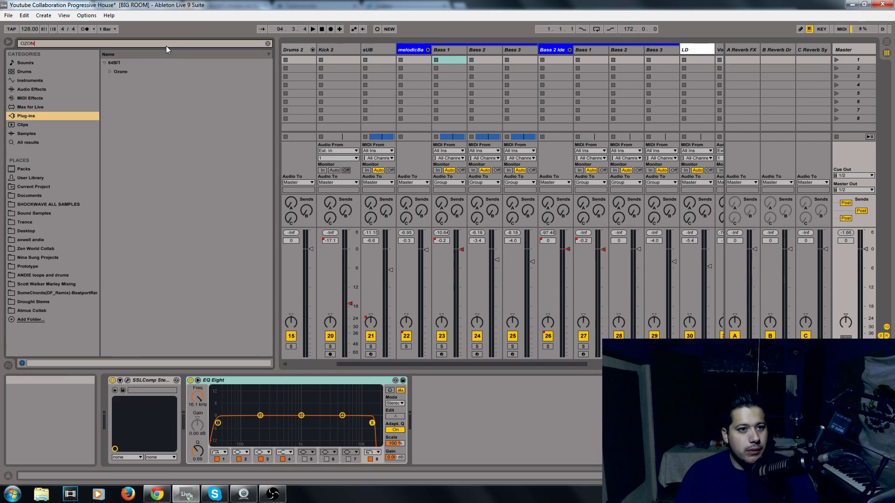
left_click(113, 74)
left_click(121, 80)
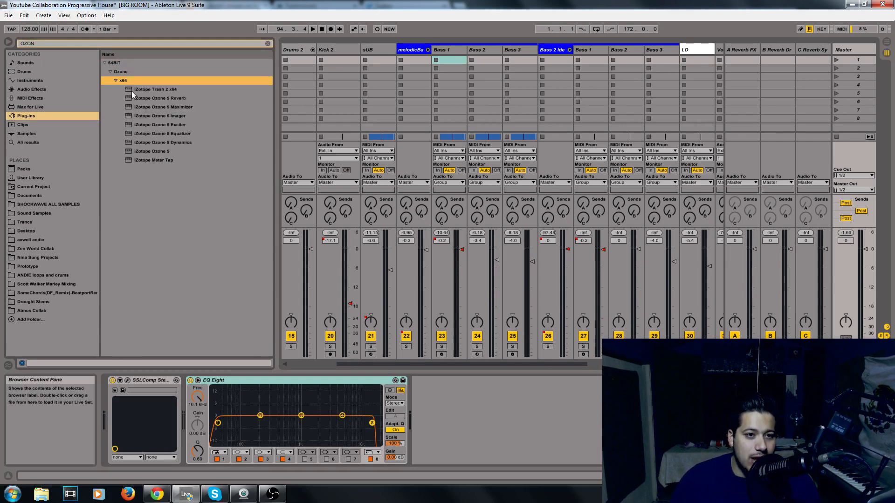
left_click_drag(176, 117, 445, 436)
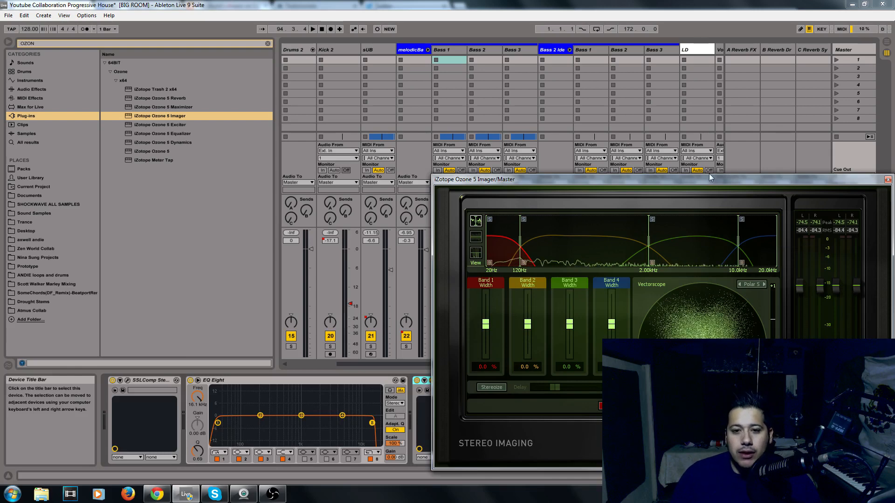
Play the track and run the Imager's Learn option to place the band crossovers automatically
right_click(554, 233)
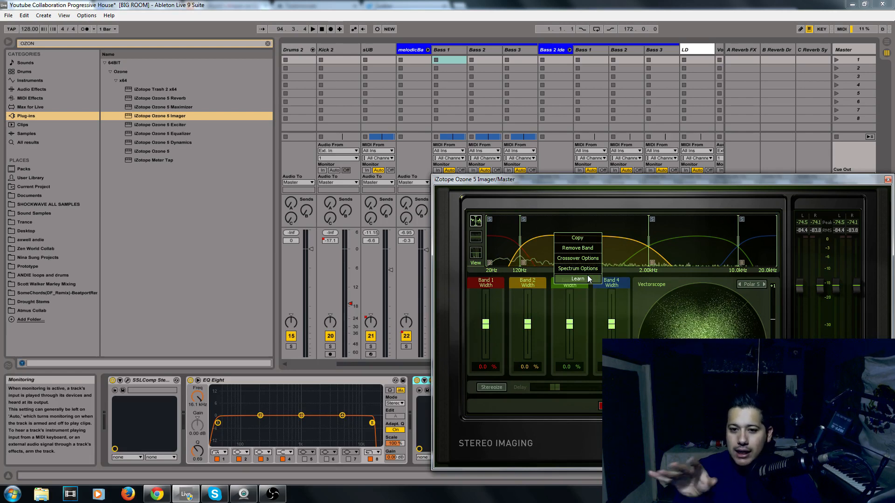
key("space")
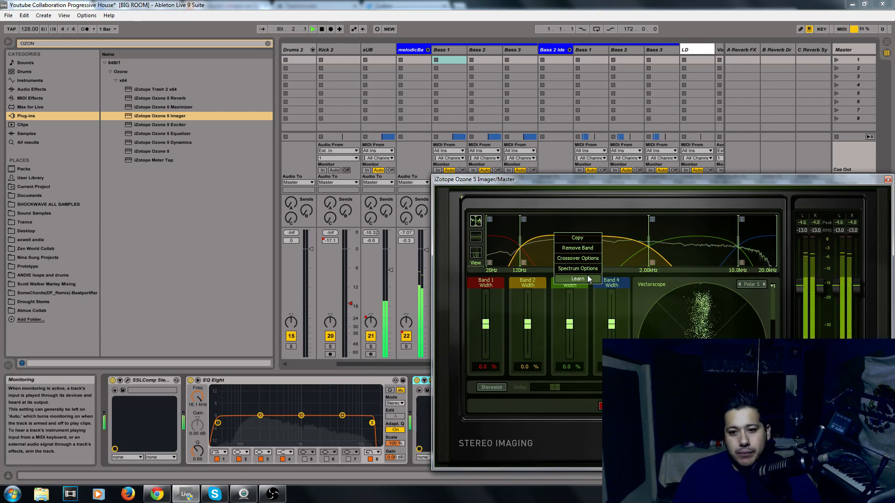
left_click(588, 278)
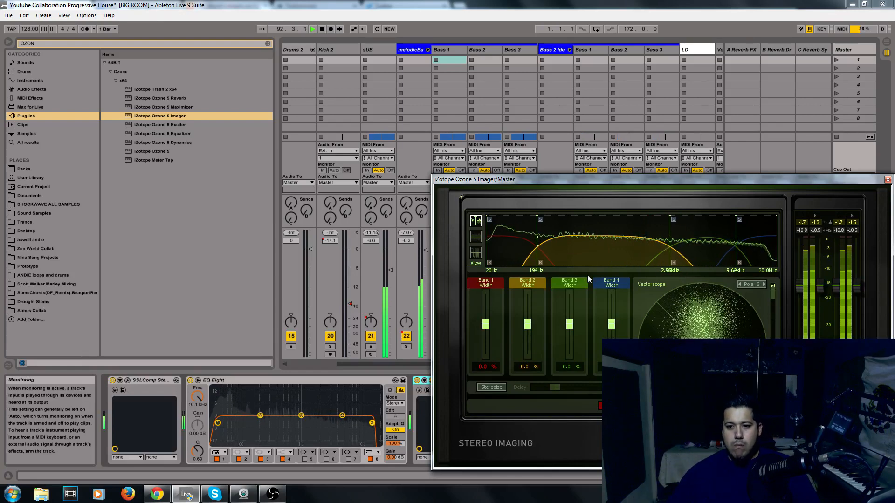
key("space")
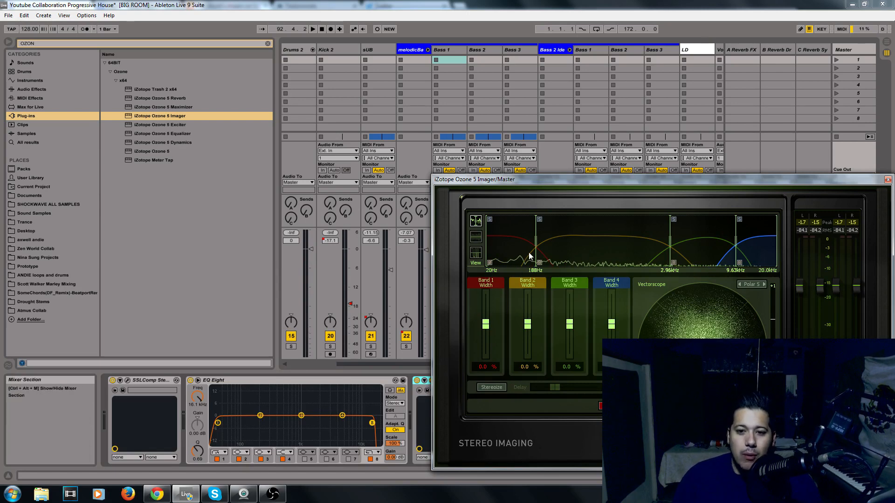
Move the first crossover to about 150 Hz and set Band 1 width to -100%
left_click_drag(536, 238, 529, 233)
left_click_drag(486, 324, 485, 364)
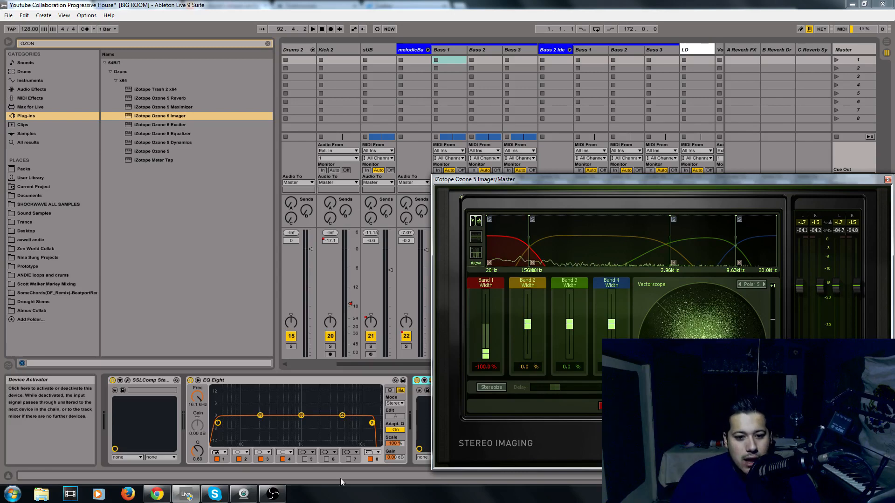
Set Band 2 width to -31.3%
left_click(275, 494)
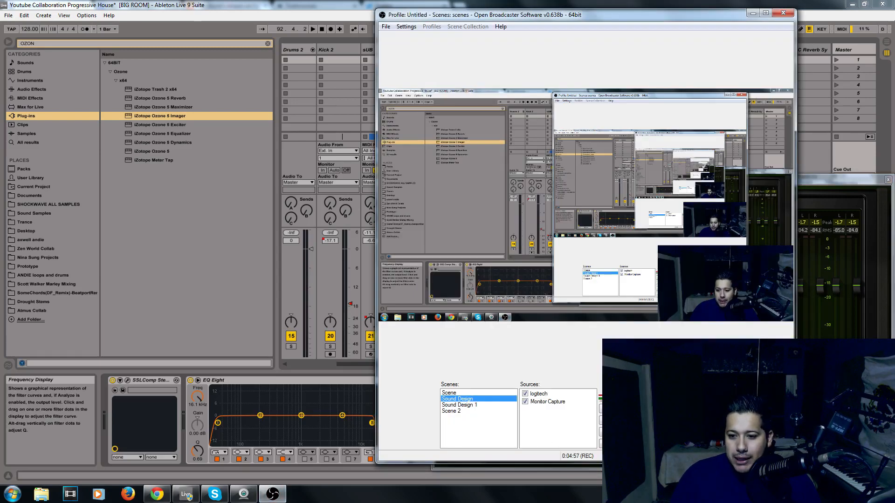
left_click(273, 494)
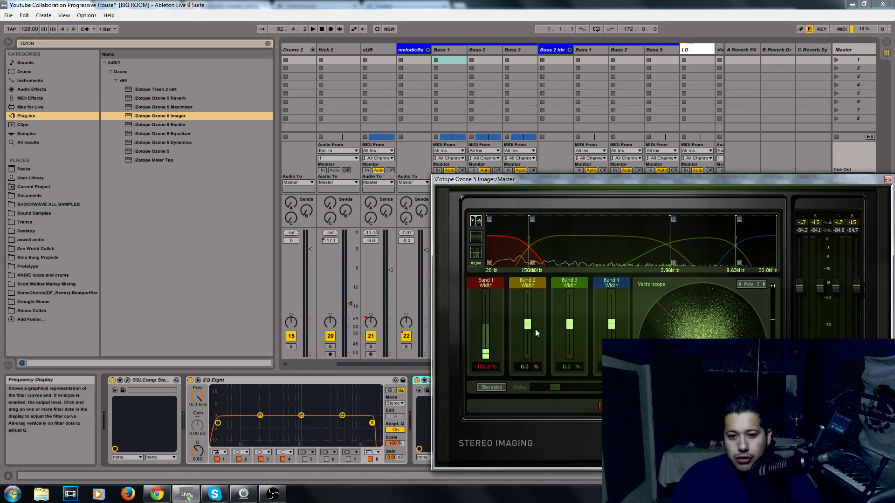
left_click(529, 332)
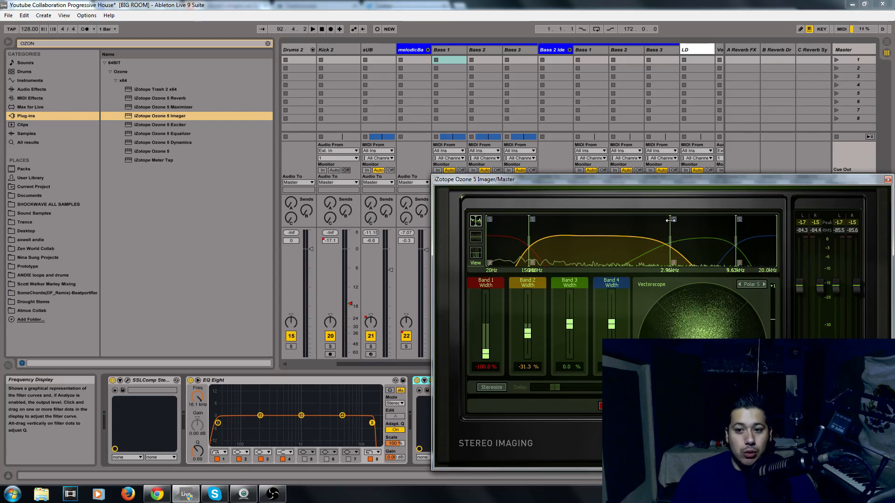
Play the track and set Band 3 width to about 6.7%
left_click_drag(577, 328, 574, 326)
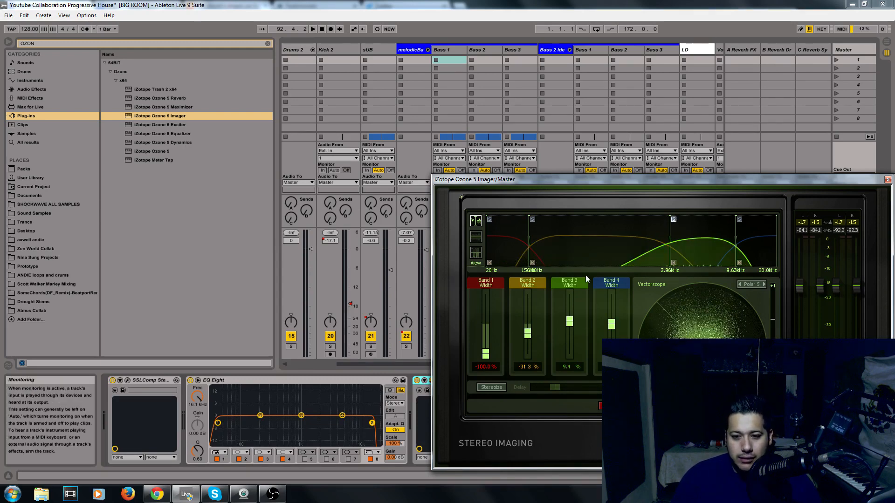
key("space")
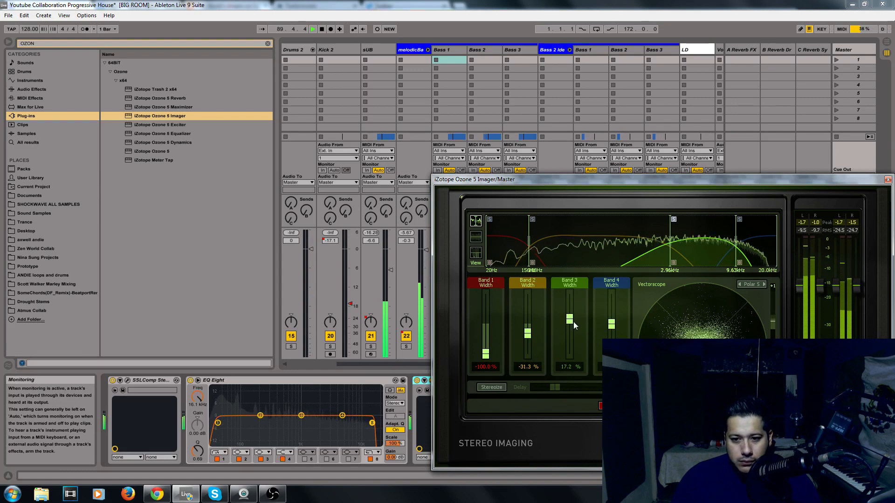
left_click_drag(573, 322, 603, 325)
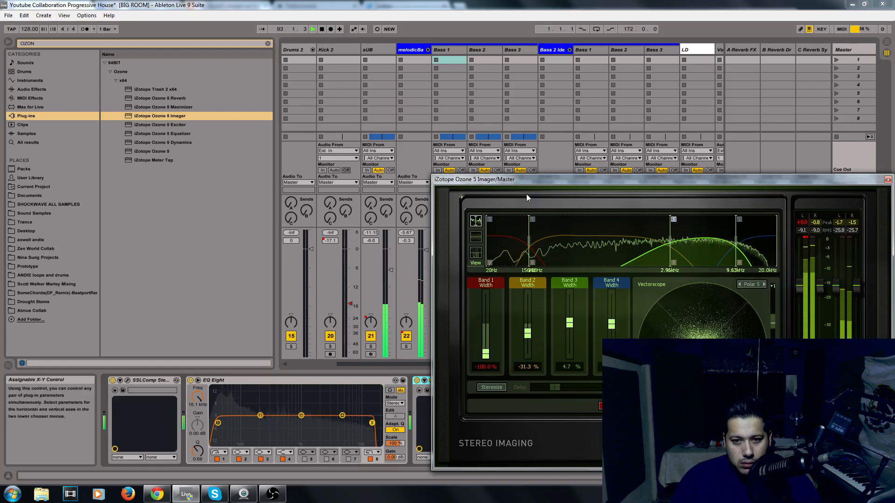
Move the Imager window aside and toggle the Ozone device off and back on to compare
left_click_drag(526, 180, 636, 168)
left_click(416, 380)
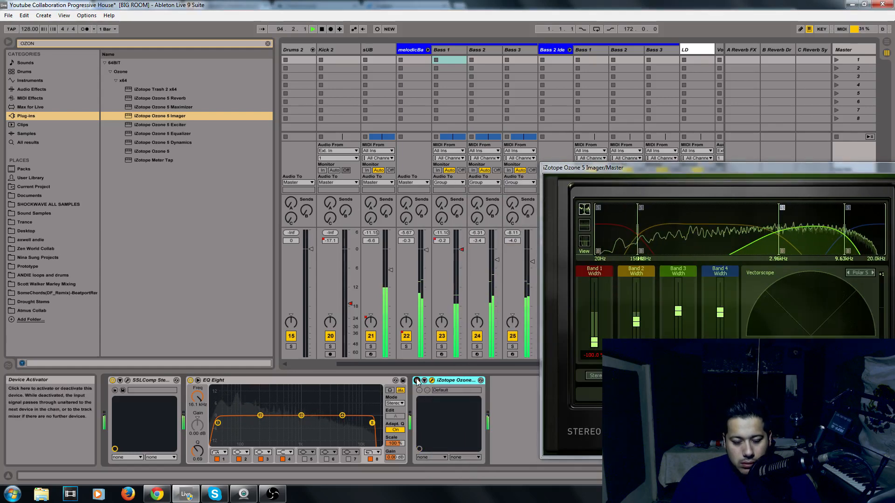
left_click(417, 381)
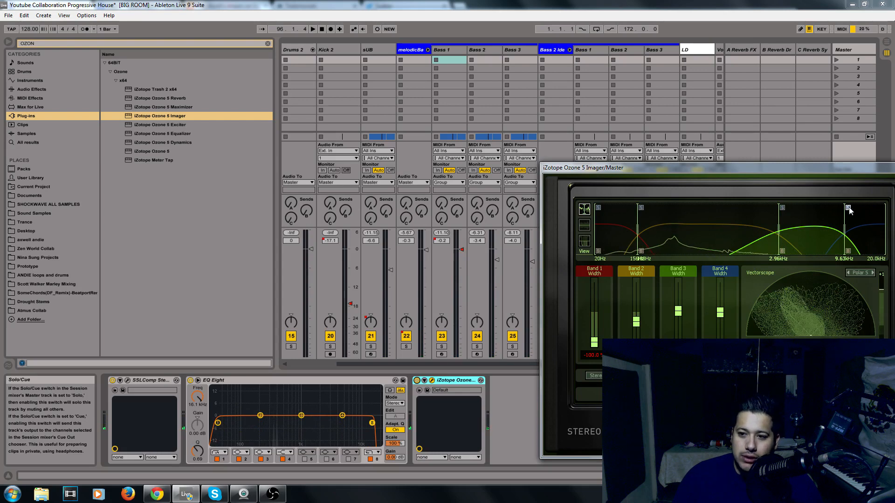
Select Band 2 in the Imager display and raise its width slightly while the track plays
key("space")
key("space")
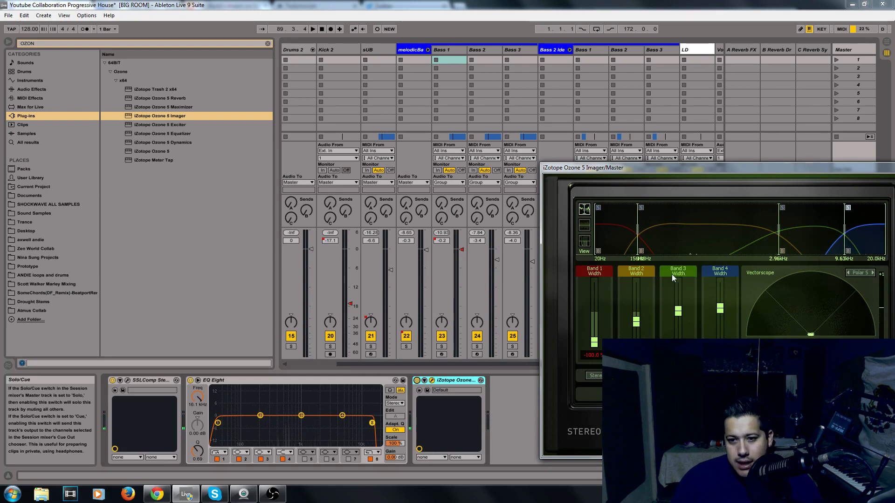
left_click(641, 208)
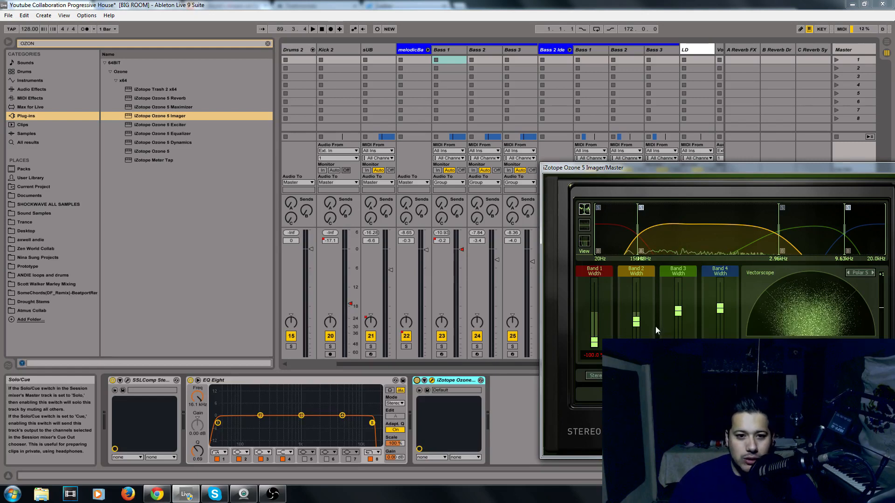
key("space")
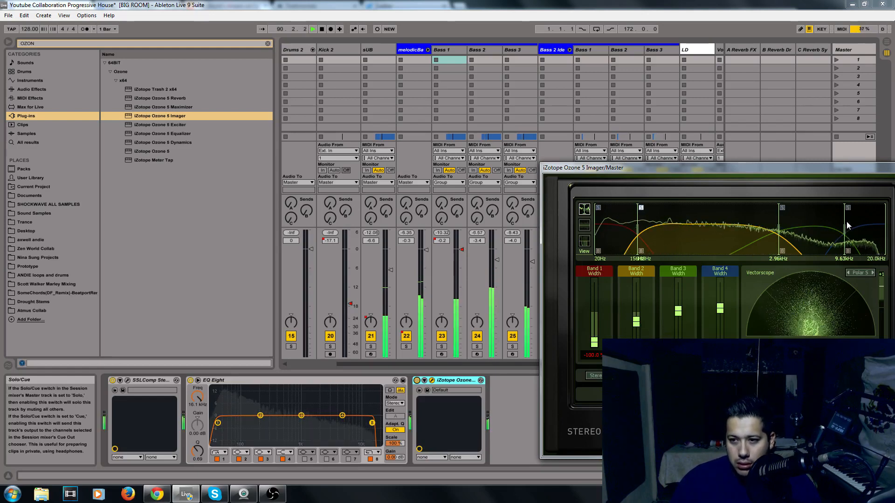
left_click_drag(637, 323, 671, 315)
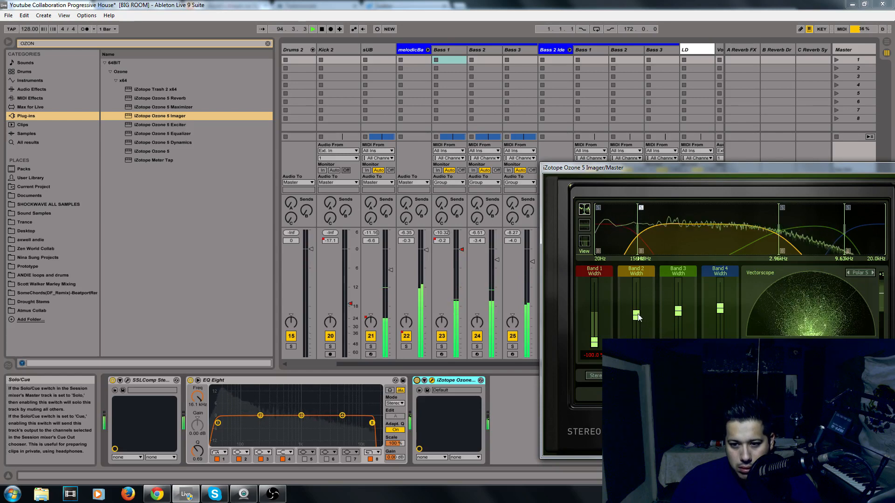
Set Band 2 width to about -3.1% and toggle the Imager device off and on during playback to compare
left_click_drag(636, 315, 650, 316)
key("space")
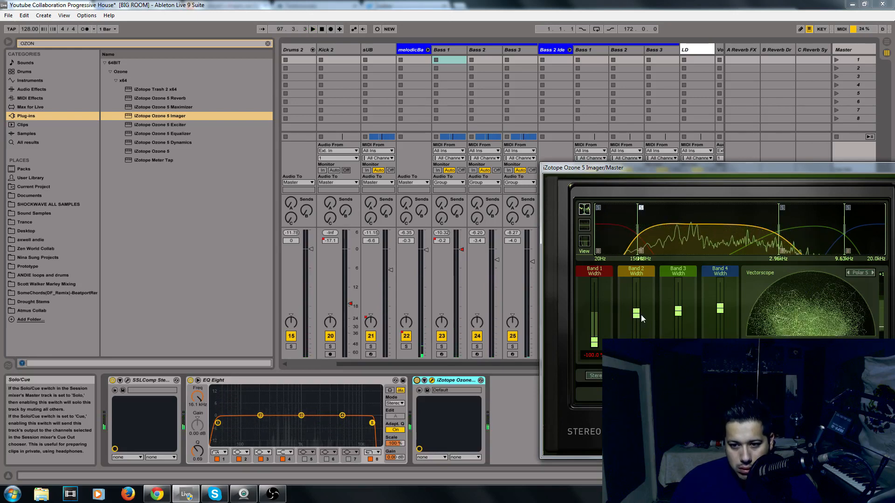
key("space")
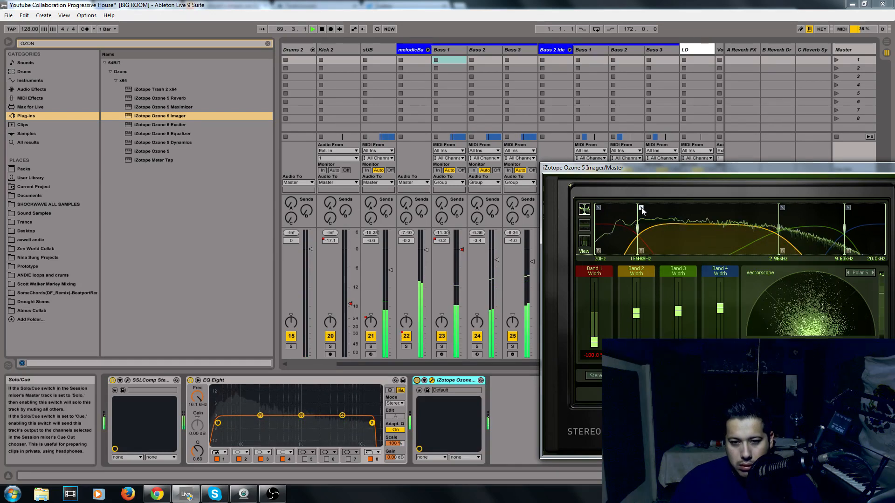
left_click(416, 381)
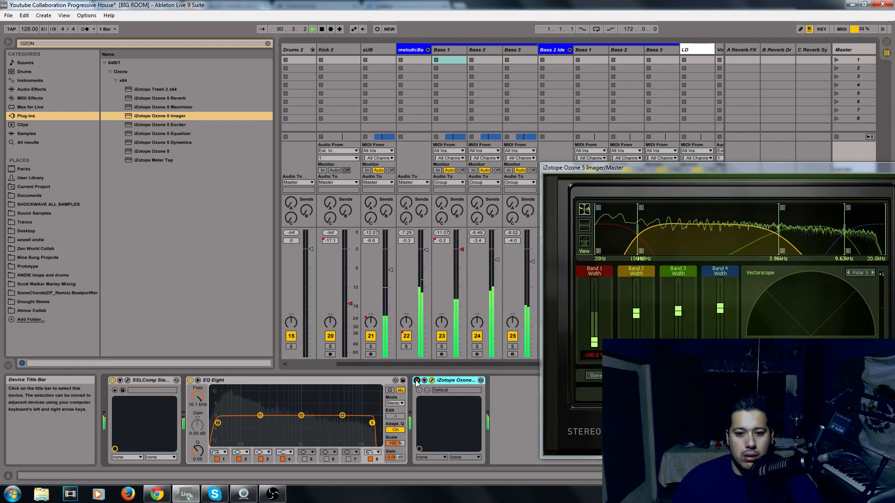
left_click(416, 381)
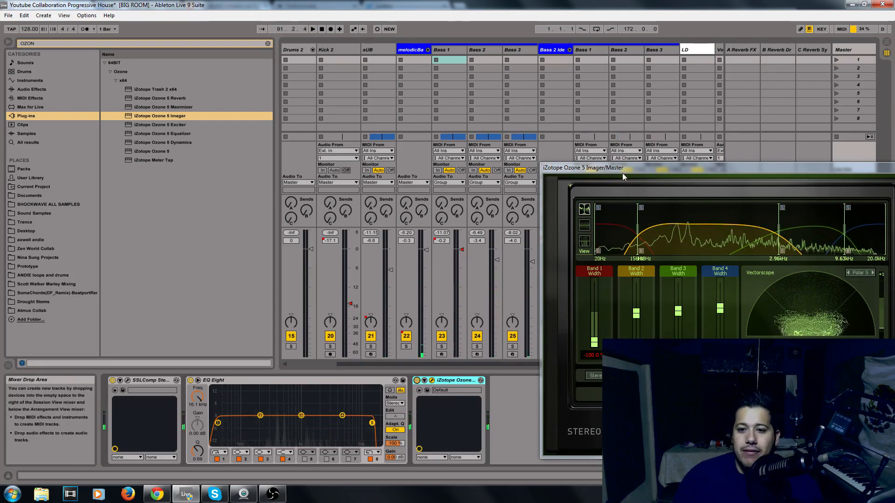
Close the Imager window and add iZotope Ozone 5 Exciter to the master chain after the Imager
left_click_drag(623, 171, 482, 213)
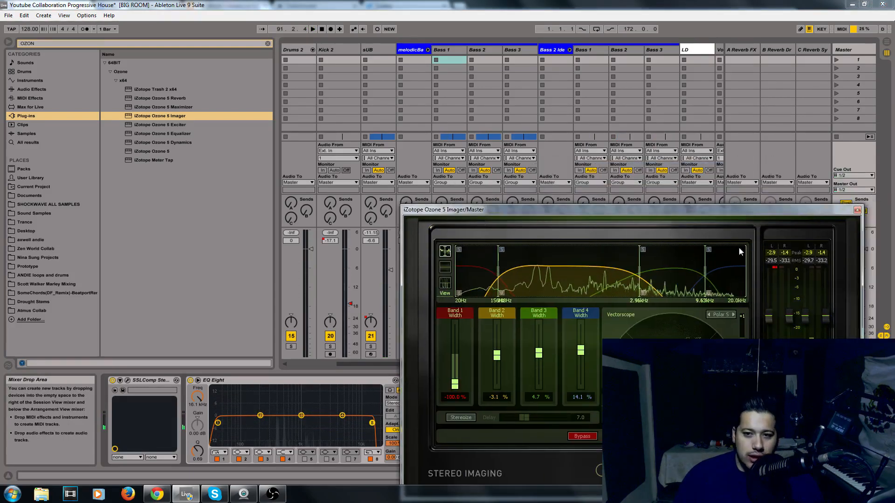
left_click(856, 210)
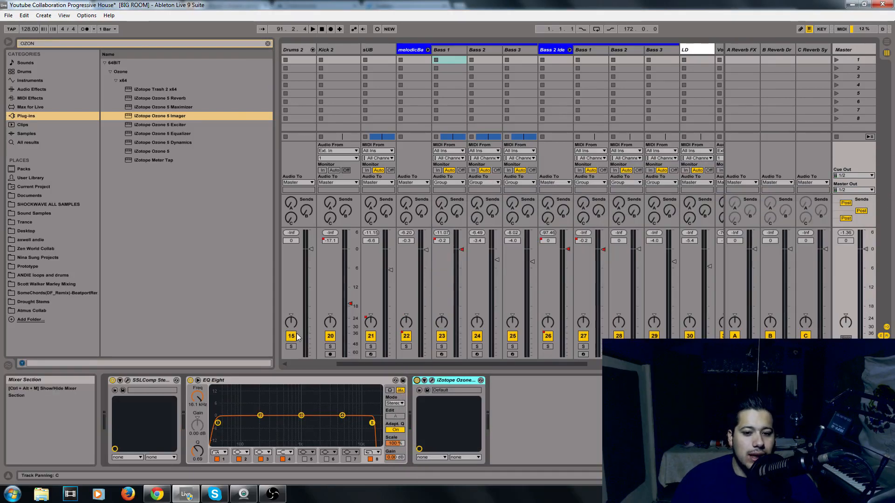
left_click_drag(147, 126, 177, 139)
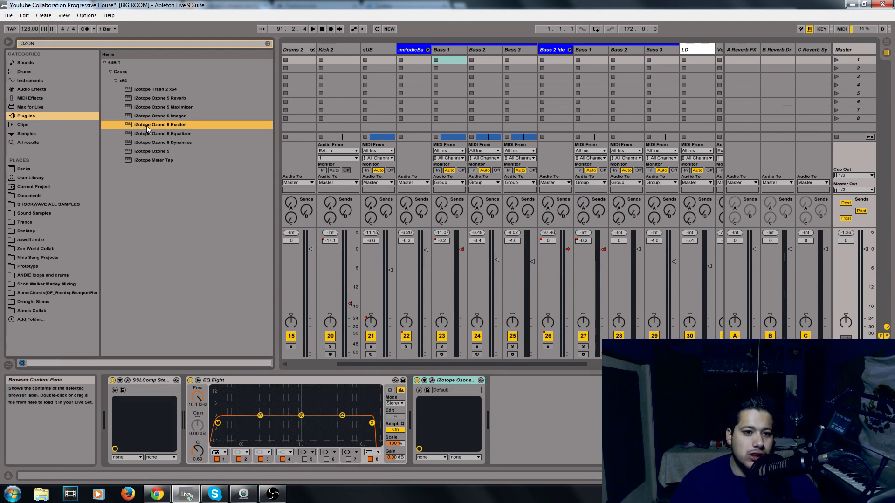
left_click_drag(146, 125, 501, 393)
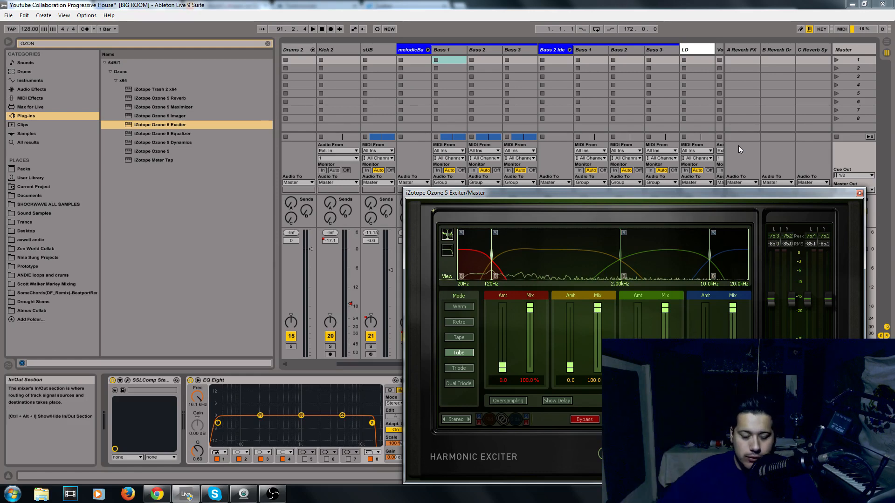
Close and reopen the Exciter's plug-in window
left_click(859, 192)
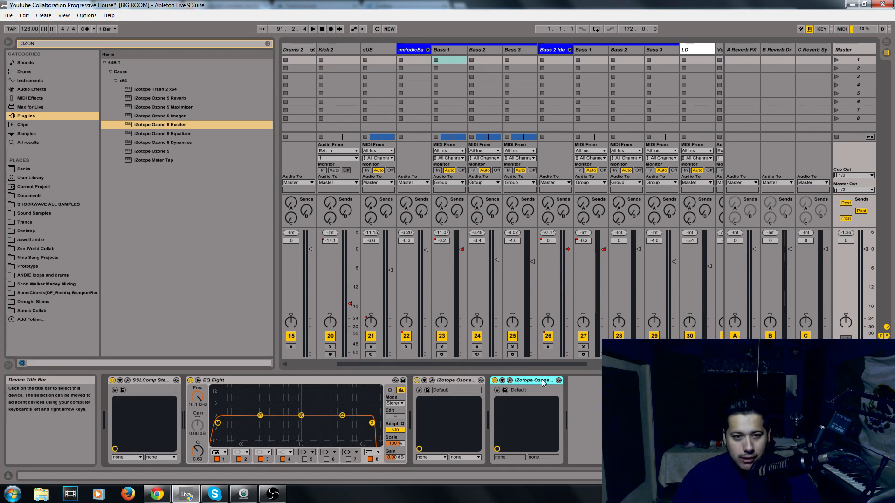
left_click(510, 381)
left_click(272, 494)
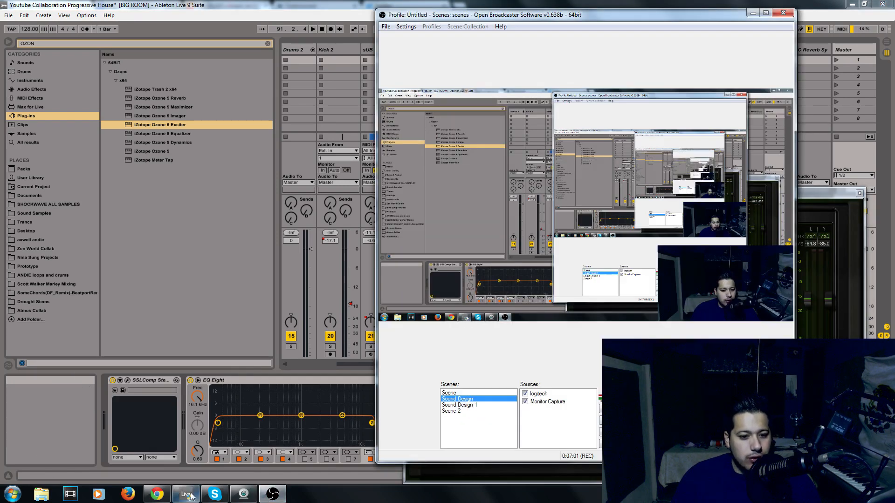
left_click(191, 496)
Play the track, select the Exciter's crossover points, and raise Band 2 amount to 0.8
key("space")
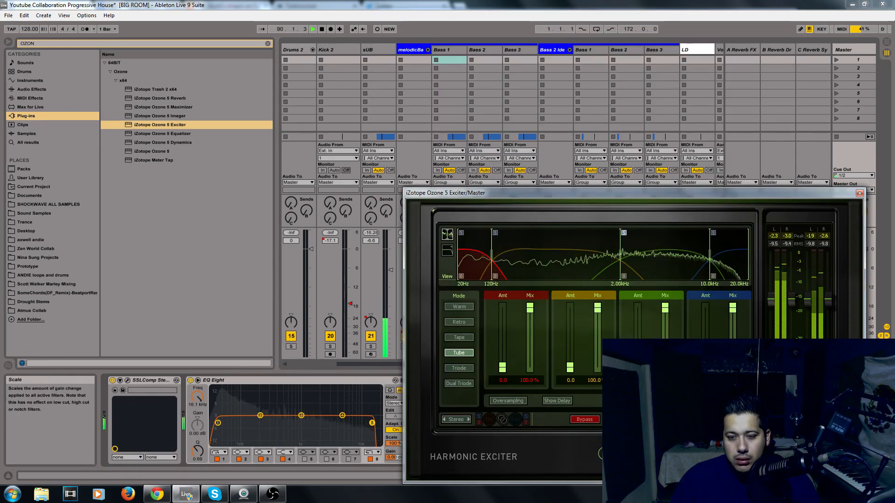
left_click(623, 233)
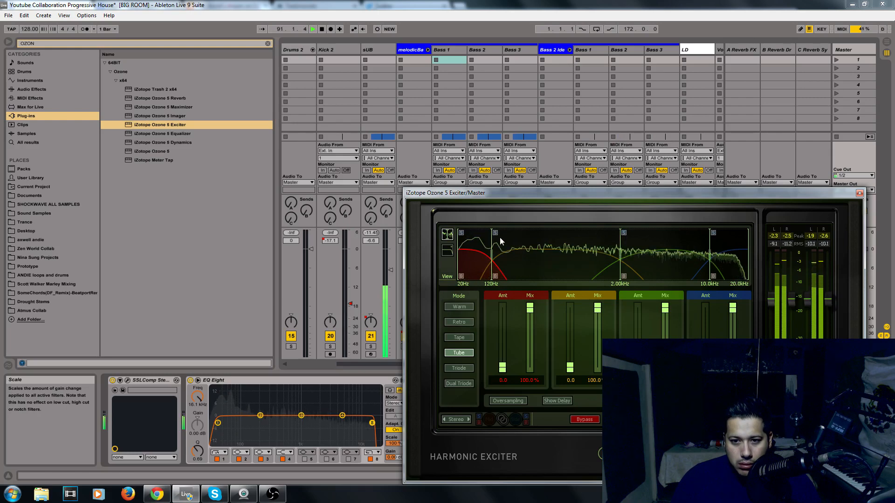
left_click(493, 234)
left_click(494, 233)
left_click_drag(569, 368, 597, 366)
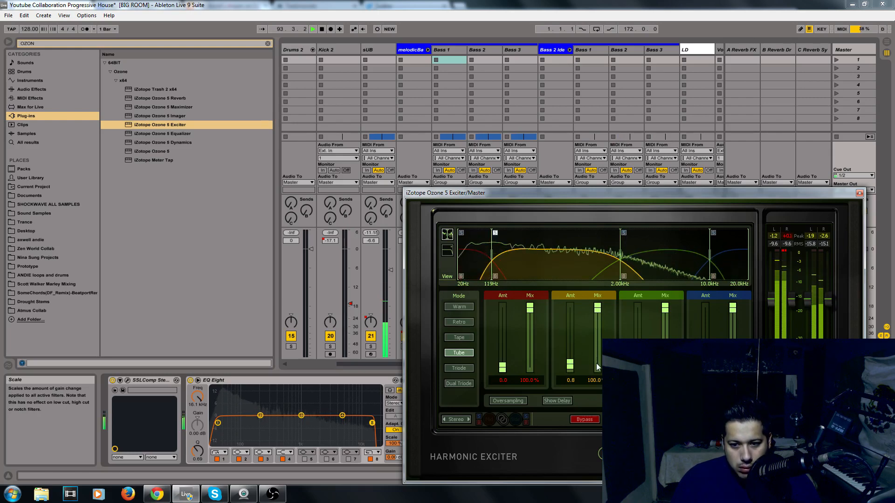
Audition the Exciter's bands individually and set Band 1 amount to 0.2
left_click(713, 233)
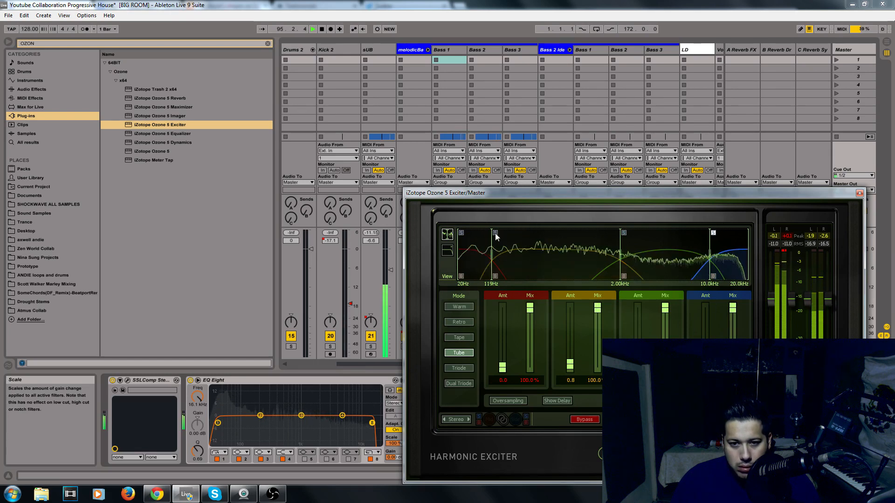
left_click(624, 232)
left_click(713, 233)
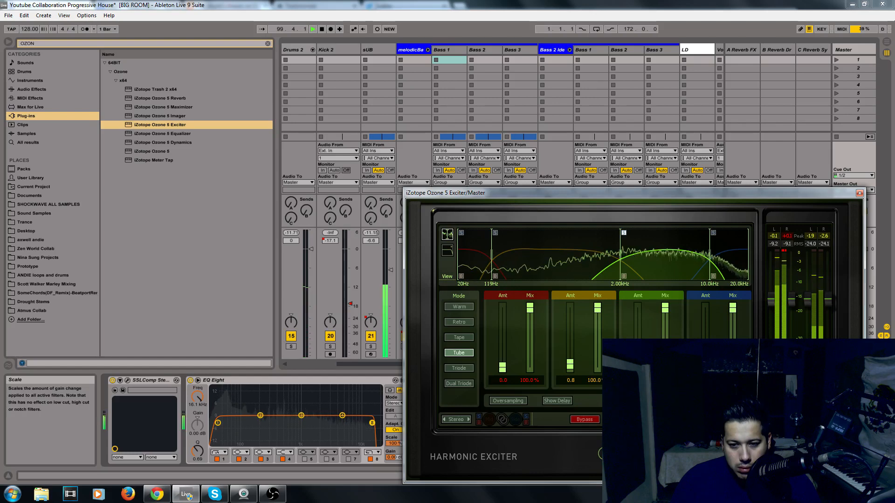
left_click(469, 233)
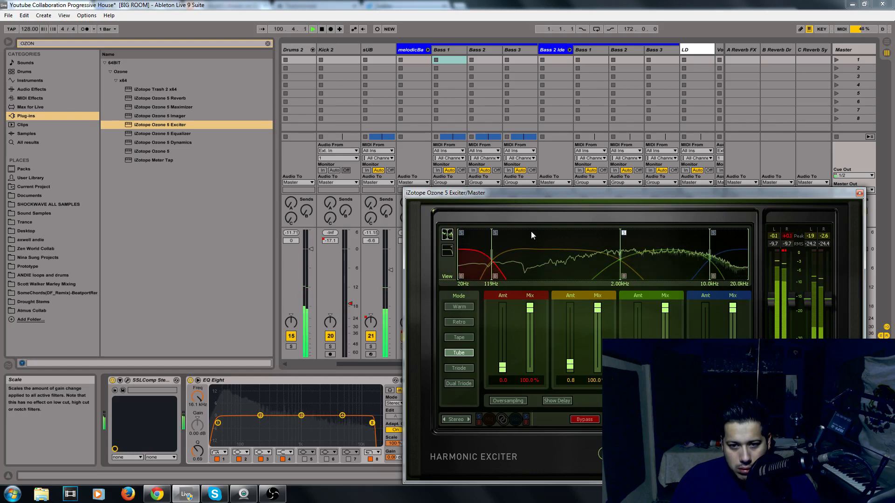
left_click(624, 233)
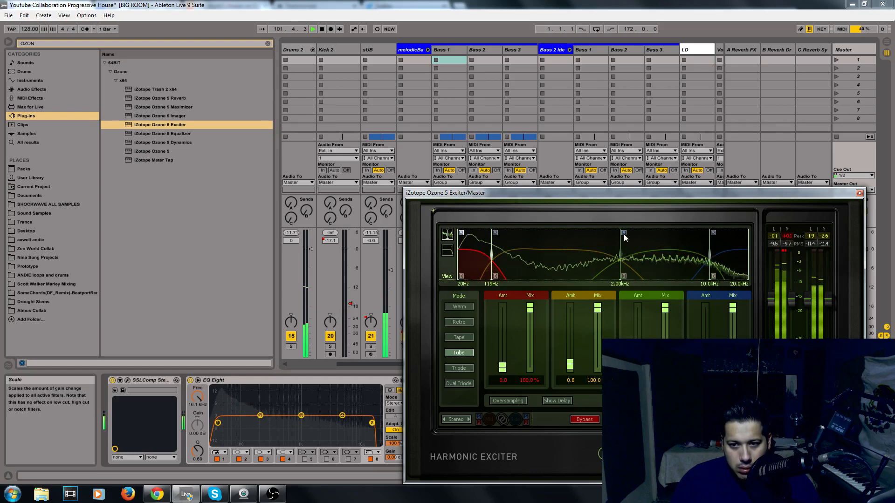
left_click(461, 233)
mouse_move(503, 367)
left_mouse_down()
mouse_move(508, 320)
mouse_move(511, 367)
left_mouse_up()
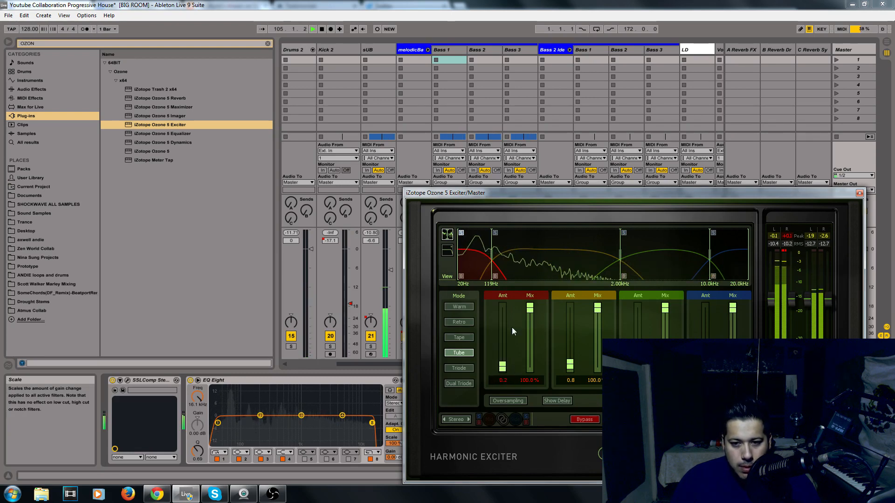
key("space")
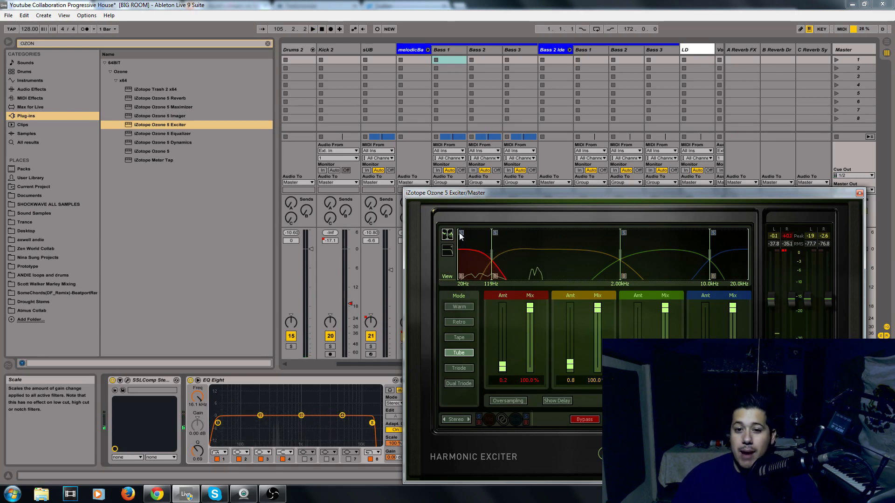
Compare the Exciter's Warm, Retro, Tape, Tube and Dual Triode modes during playback, and close the plug-in window
key("space")
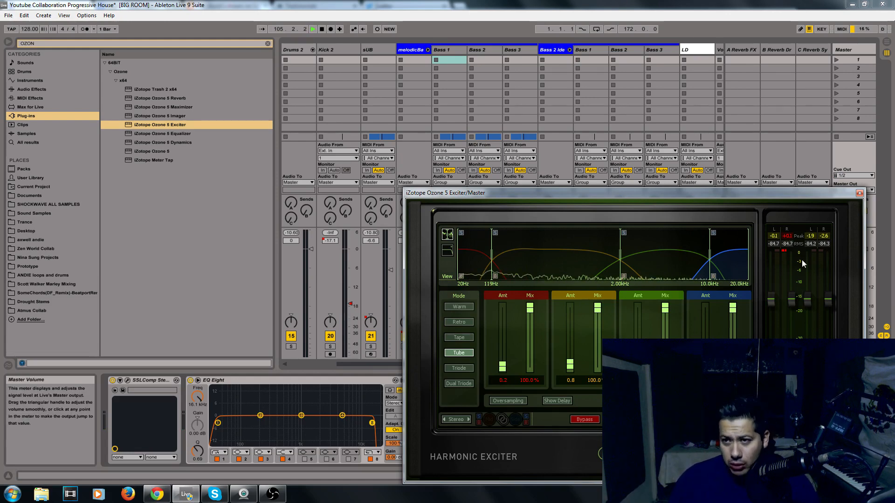
key("space")
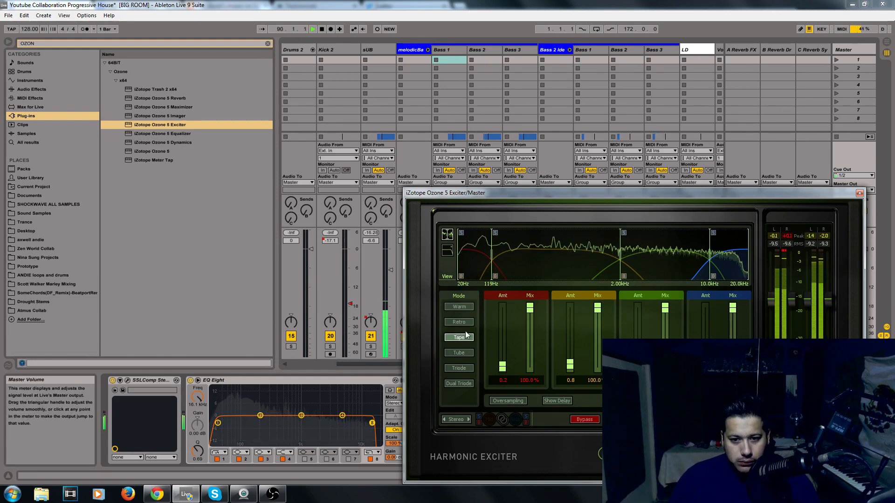
left_click(463, 321)
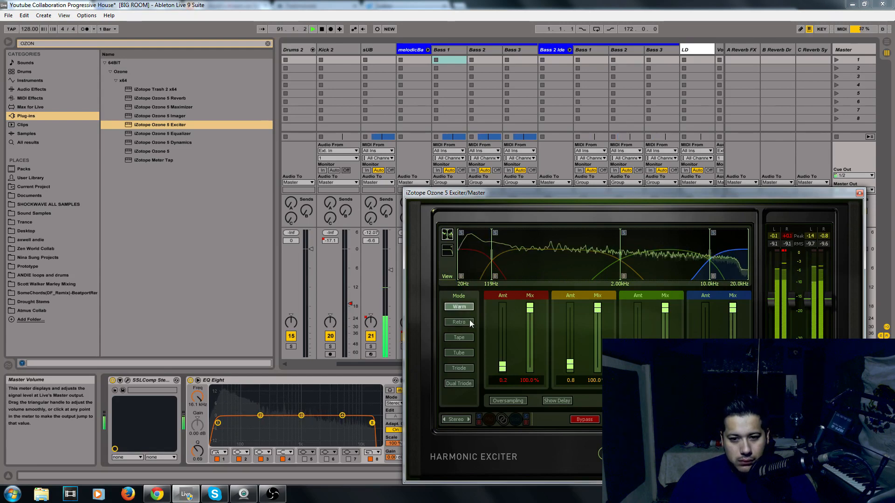
left_click(460, 354)
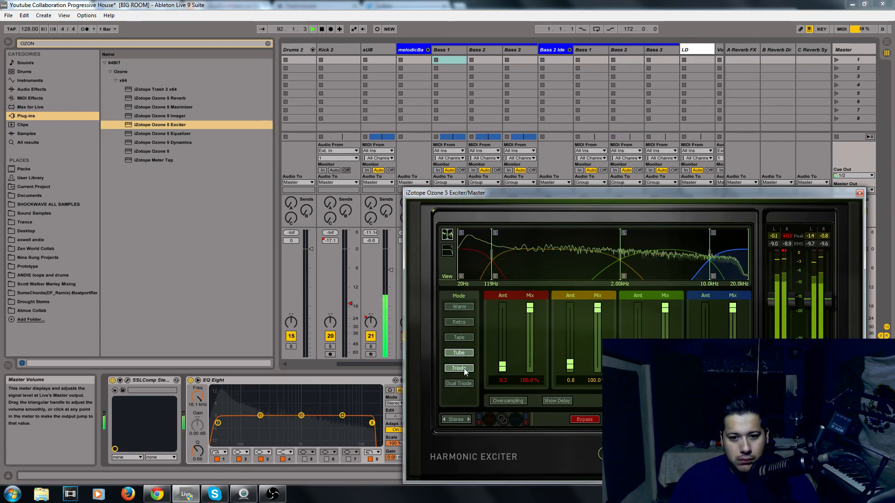
left_click(463, 384)
left_click(461, 355)
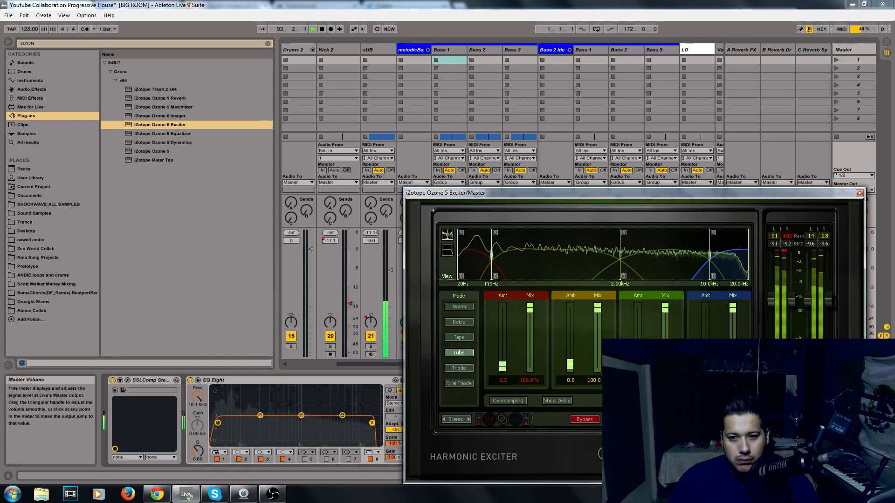
left_click(458, 339)
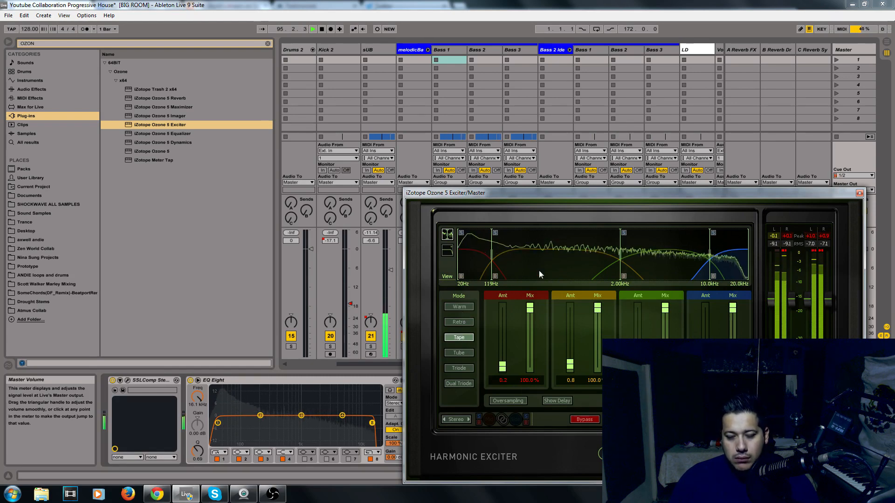
left_click(459, 307)
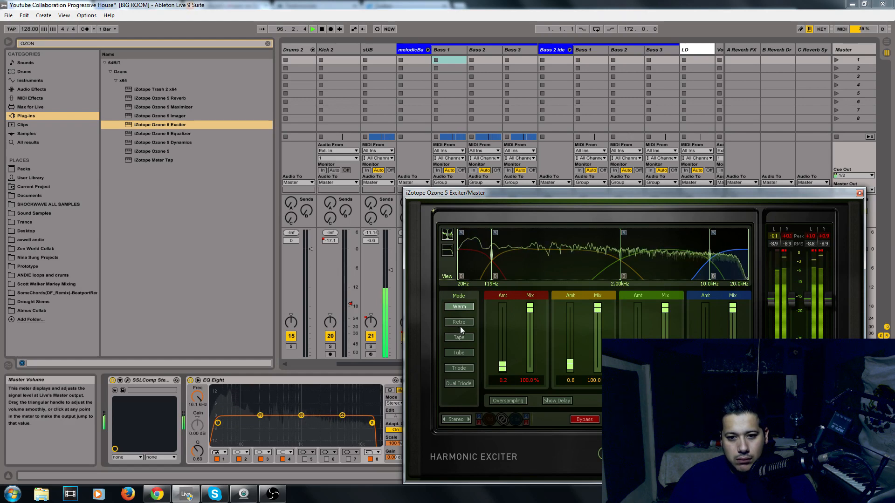
left_click(460, 323)
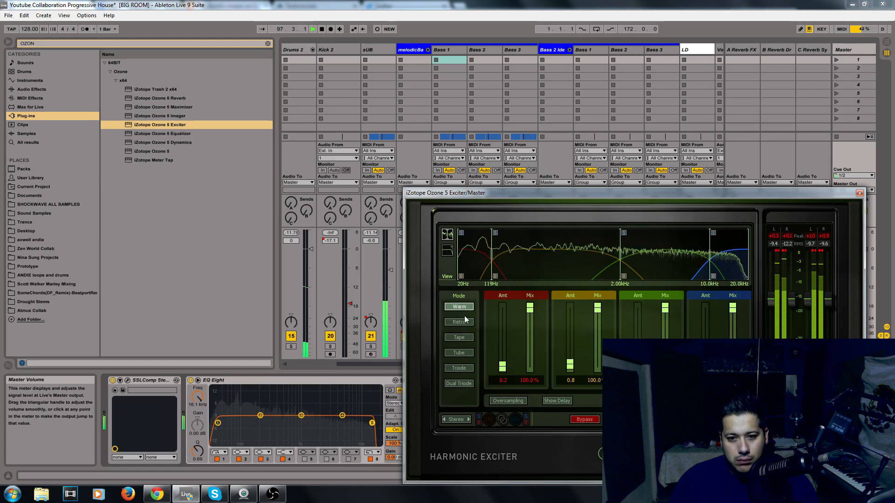
left_click(859, 193)
key("space")
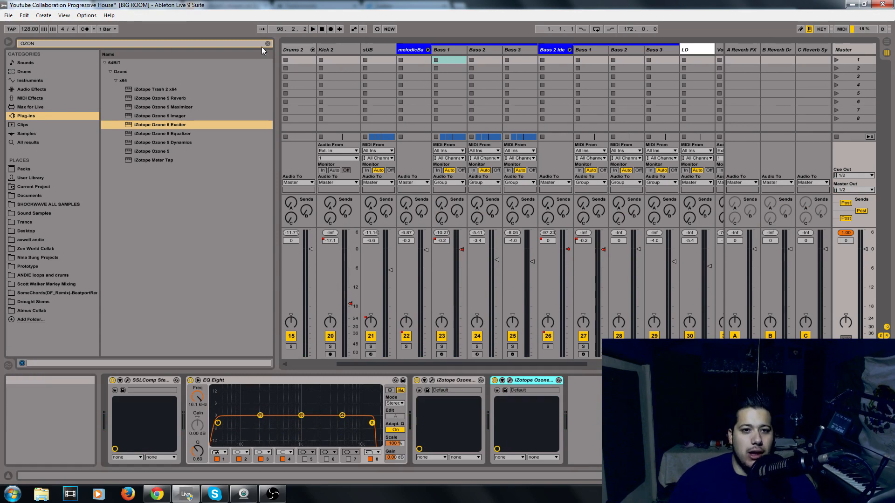
Narrow the browser pane and clear its Ozone search with the Master track selected
left_click_drag(276, 154, 207, 154)
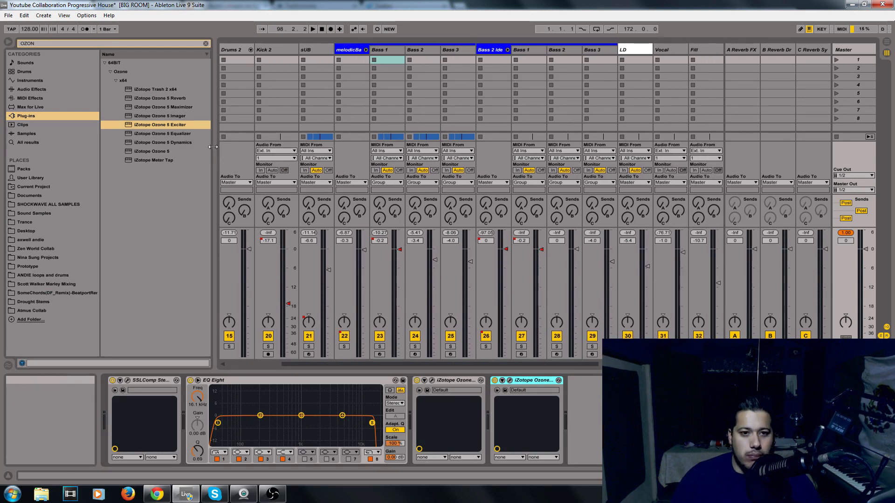
left_click(851, 50)
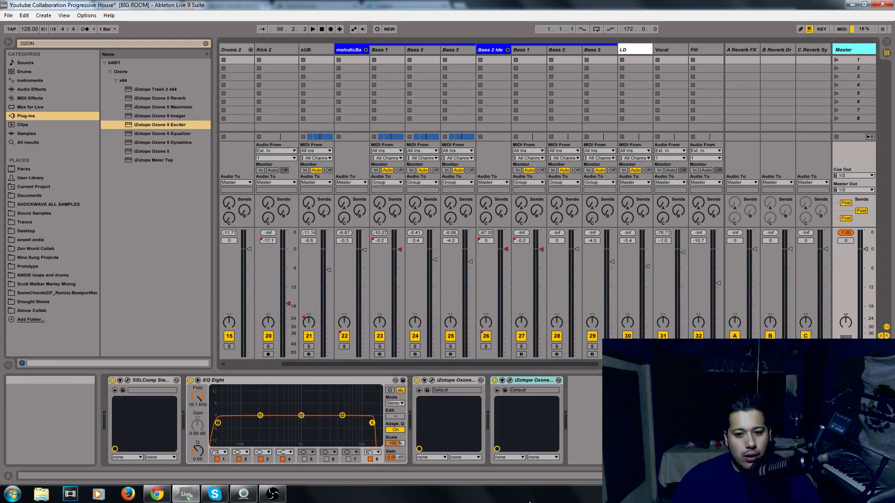
left_click(206, 43)
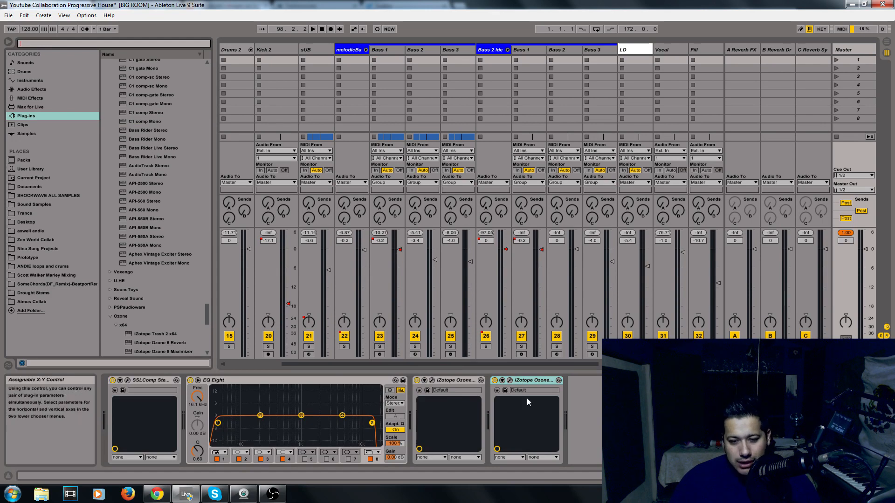
left_click(542, 382)
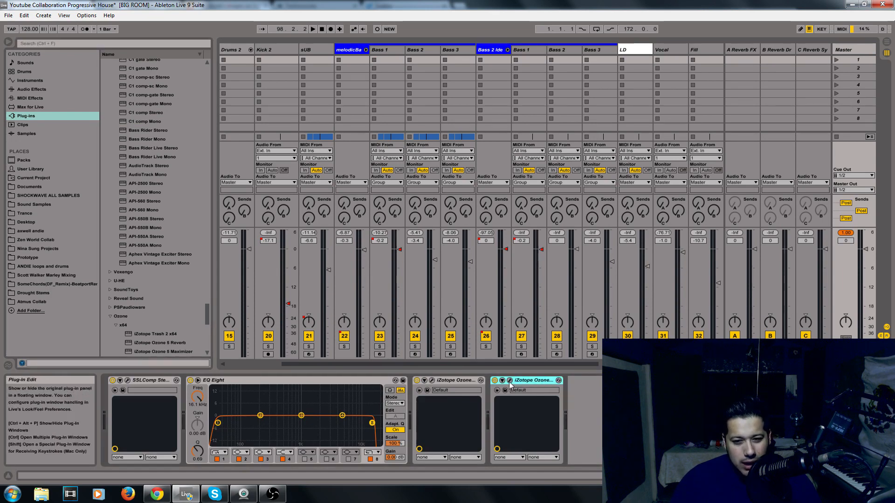
Add the Multiband Compression preset from Multiband Dynamics to the Master chain after the Ozone plug-ins, and play it briefly
left_click_drag(206, 306, 206, 54)
left_click(54, 90)
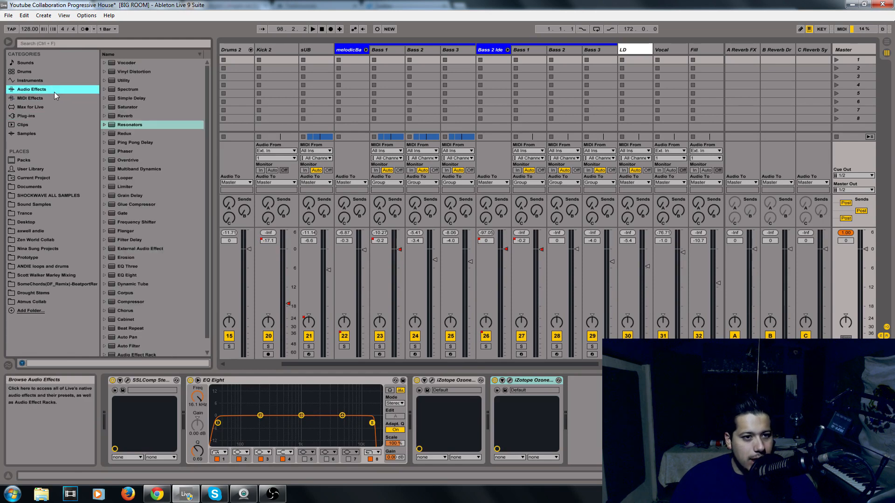
scroll(171, 88, "down", 1)
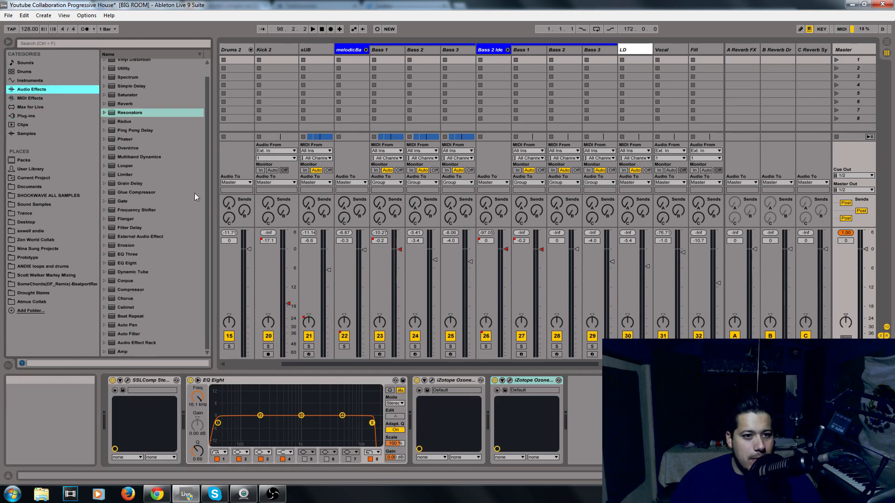
left_click(161, 186)
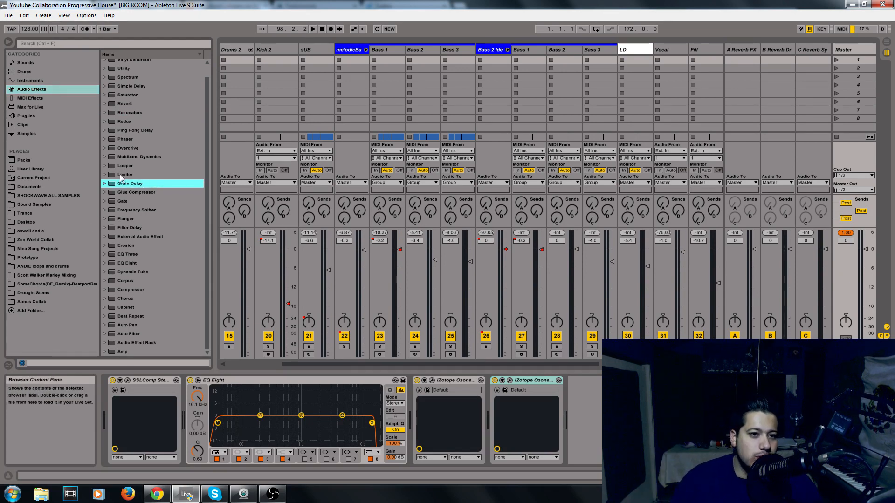
left_click(106, 157)
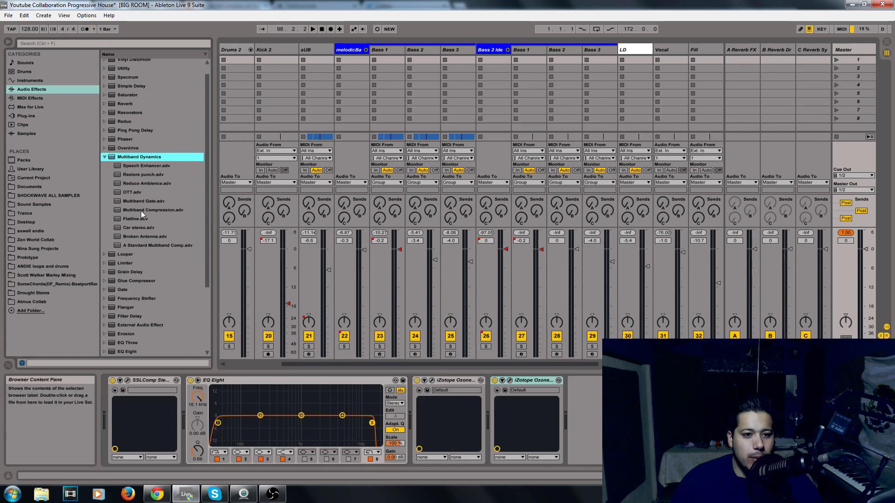
left_click_drag(142, 211, 267, 207)
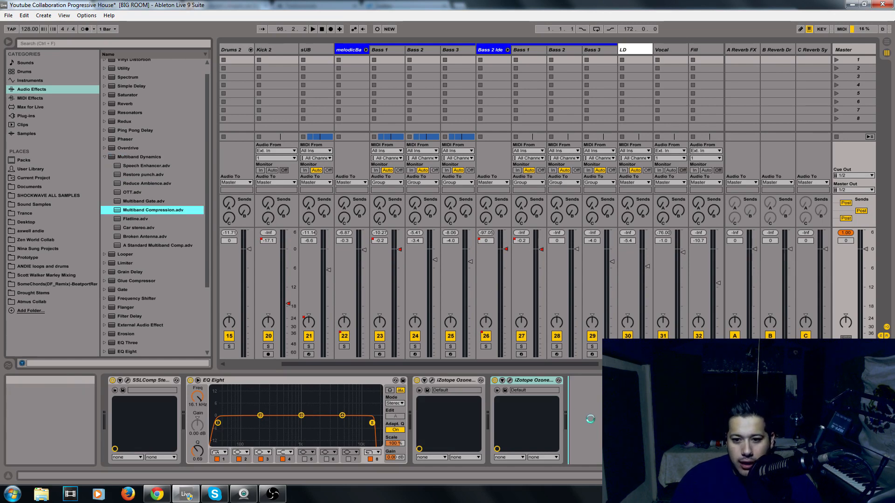
left_click_drag(563, 446, 563, 446)
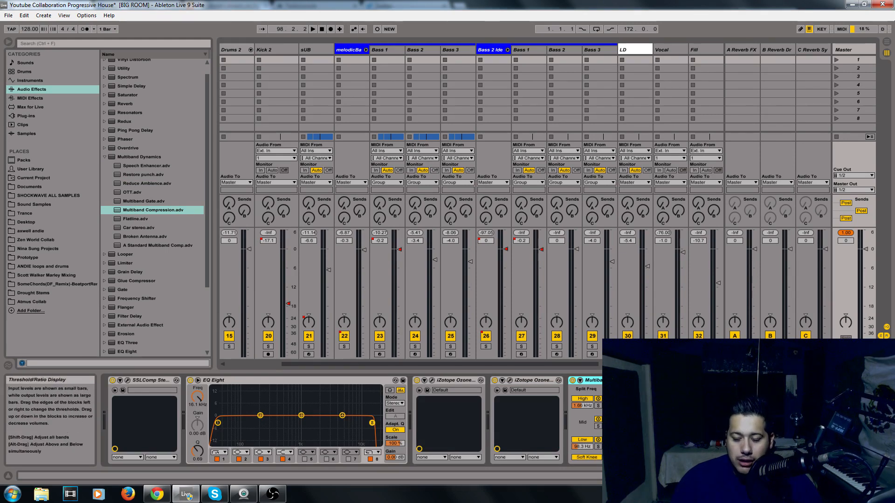
key("space")
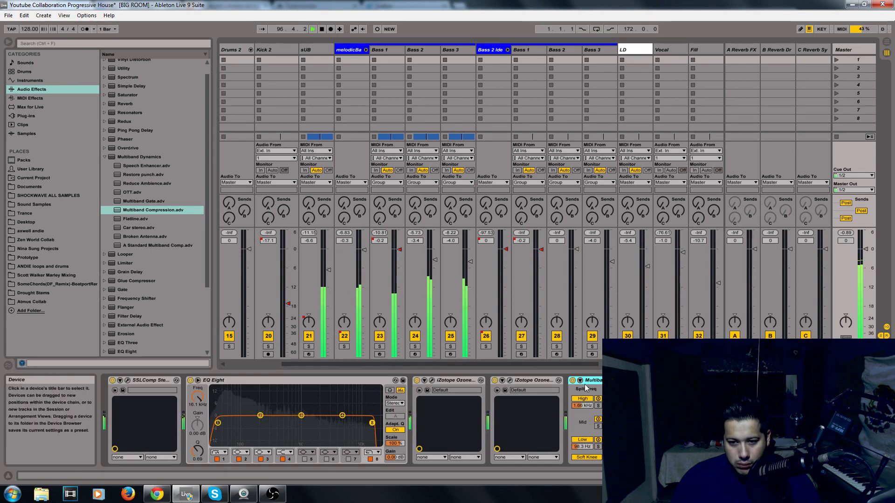
key("space")
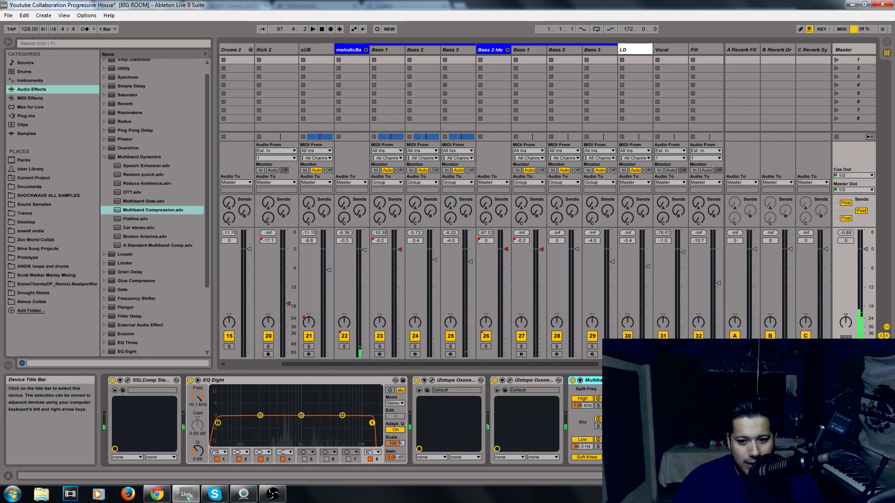
Widen the browser pane and browse the Plug-ins folders for a suitable EQ
left_click(105, 156)
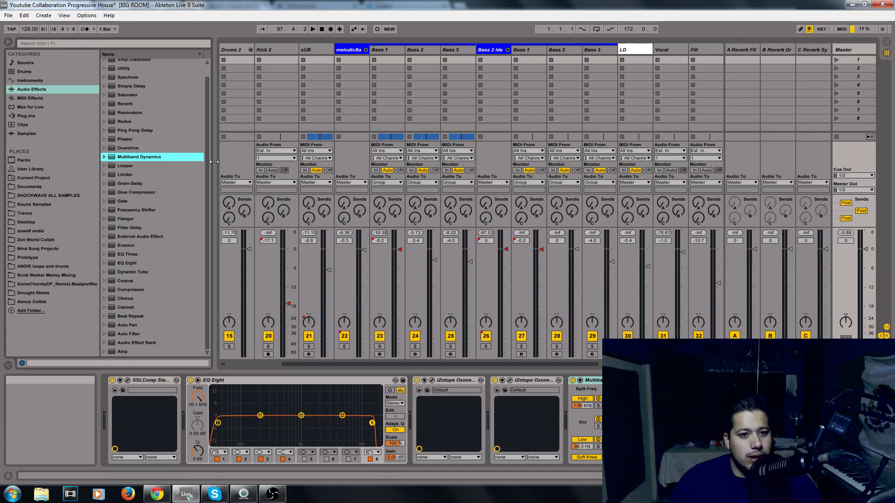
left_click_drag(211, 161, 281, 163)
left_click(180, 170)
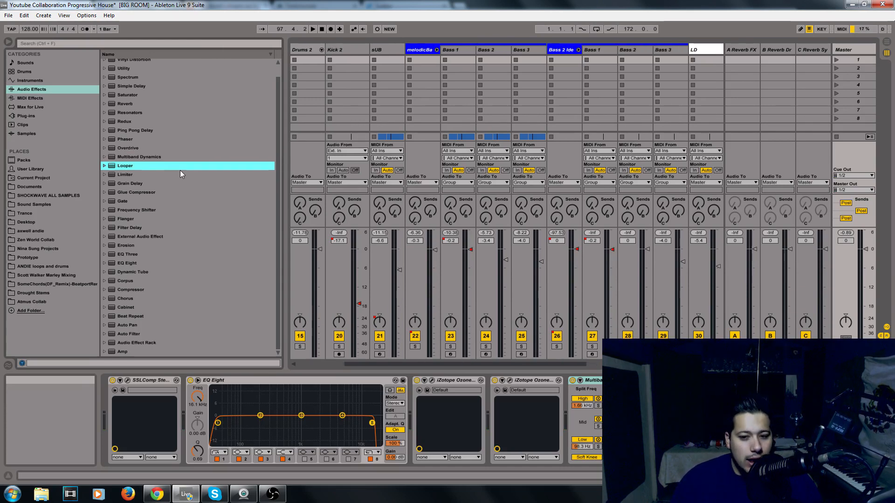
left_click(40, 99)
left_click(38, 124)
left_click(29, 115)
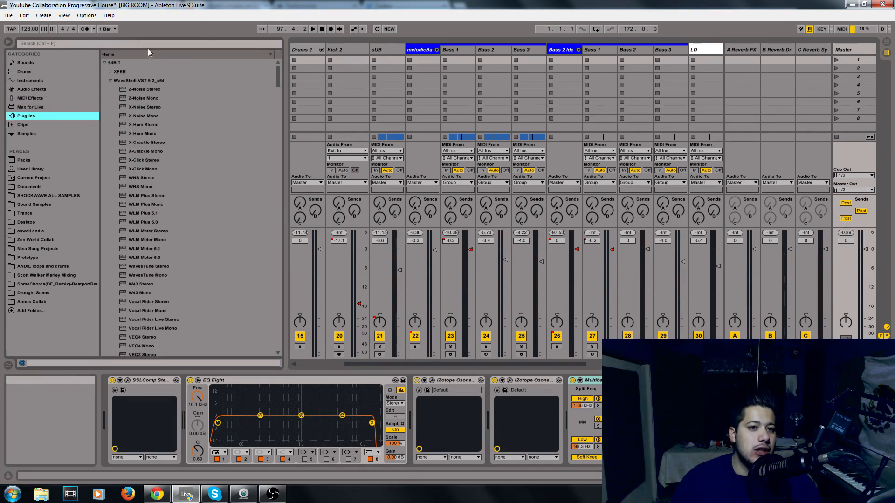
left_click(110, 80)
left_click(110, 134)
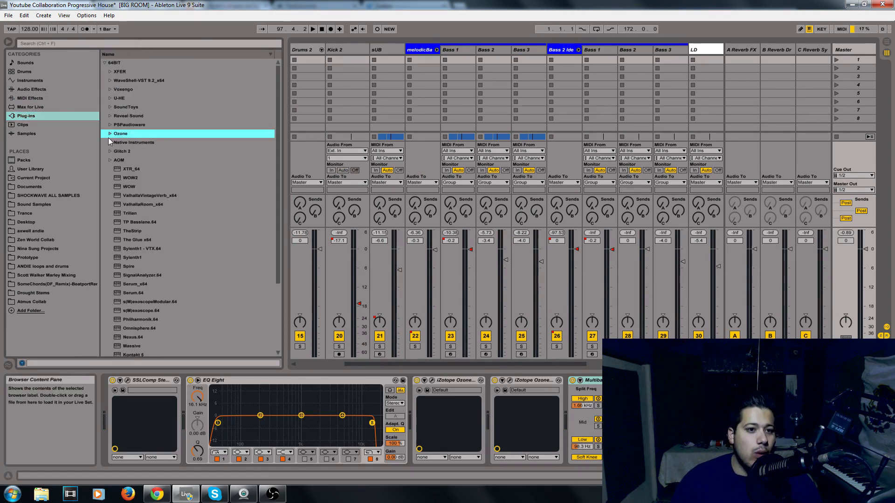
left_click(119, 116)
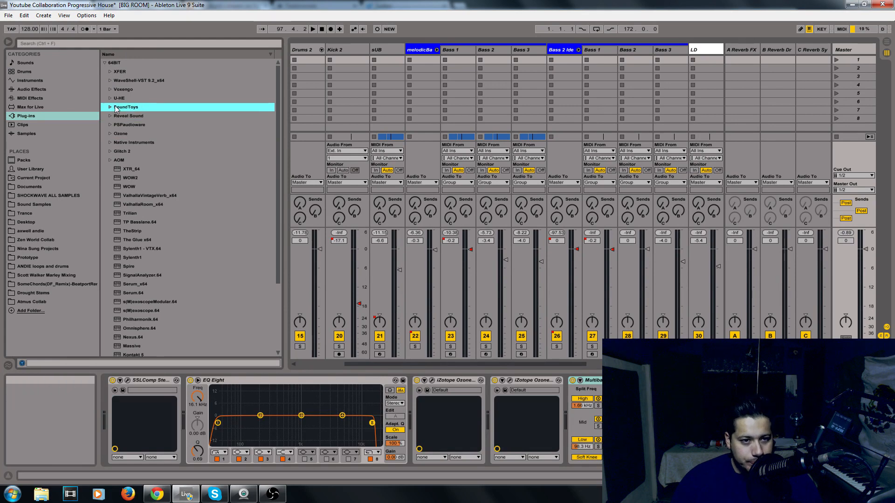
left_click(109, 98)
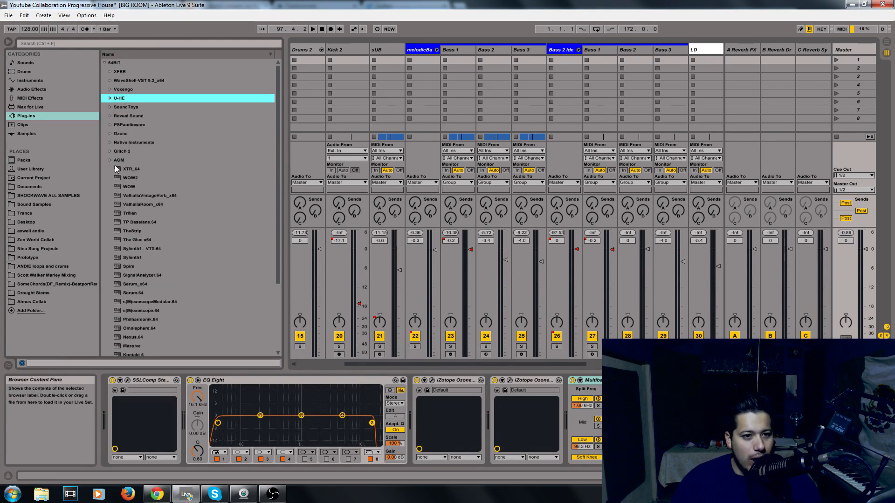
left_click(110, 80)
Search plug-ins for "lin" and load LinEQ Broadband Stereo onto the Master track
left_click(190, 44)
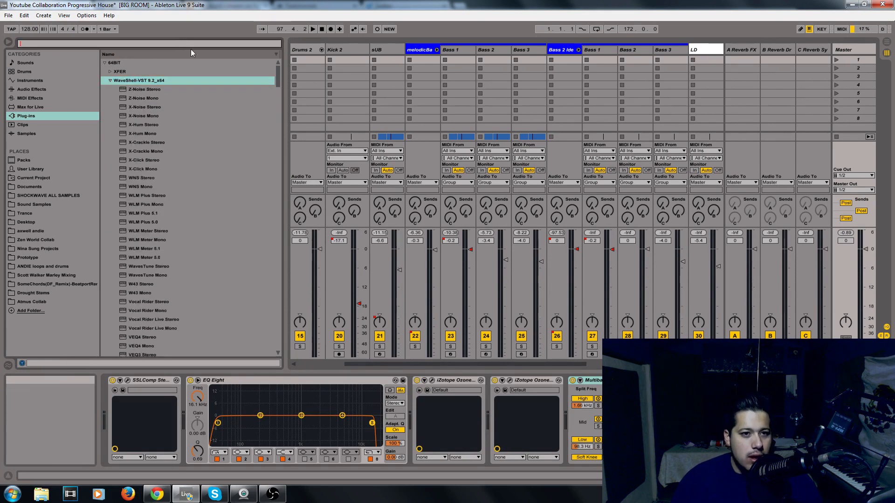
type("lin")
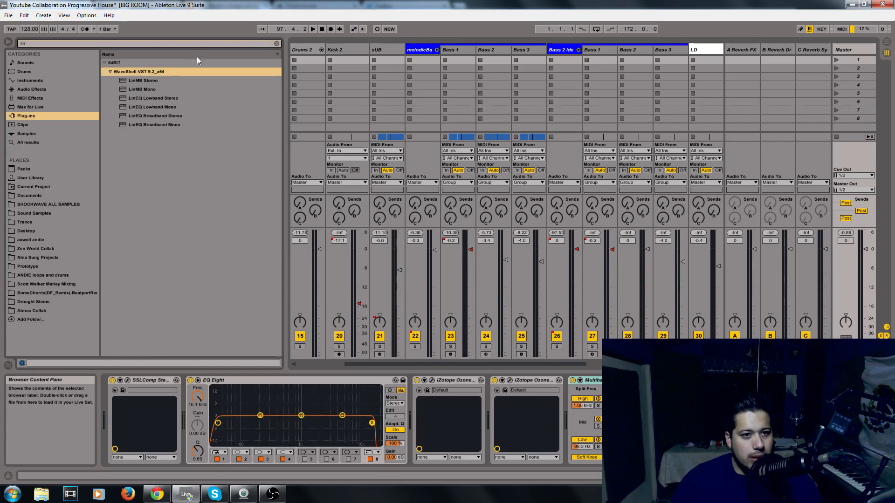
left_click(158, 116)
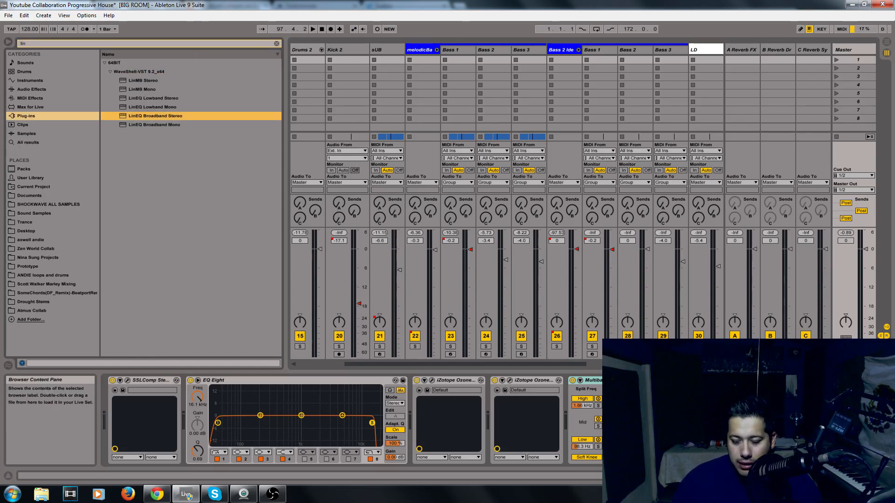
key("Return")
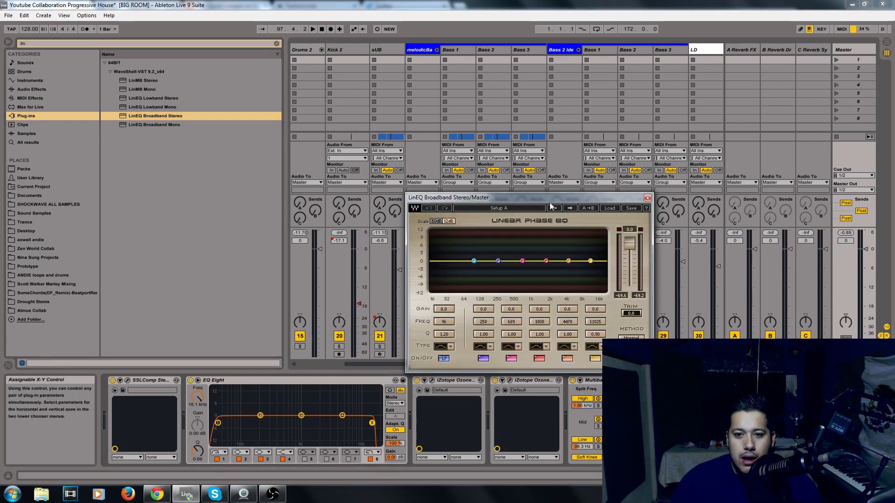
left_click_drag(450, 197, 381, 214)
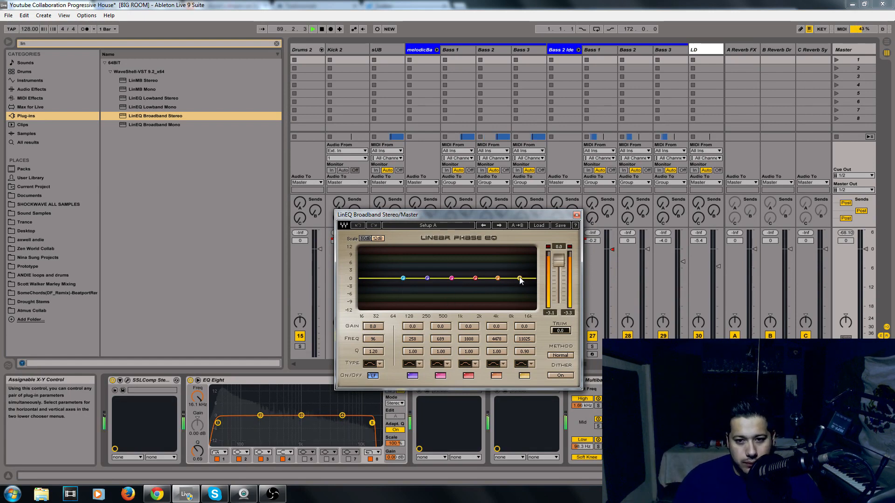
In LinEQ, cut band 1 to -0.5 dB at 100 Hz, and move band 6 to 9561 Hz with Q 0.26
left_click_drag(498, 277, 498, 269)
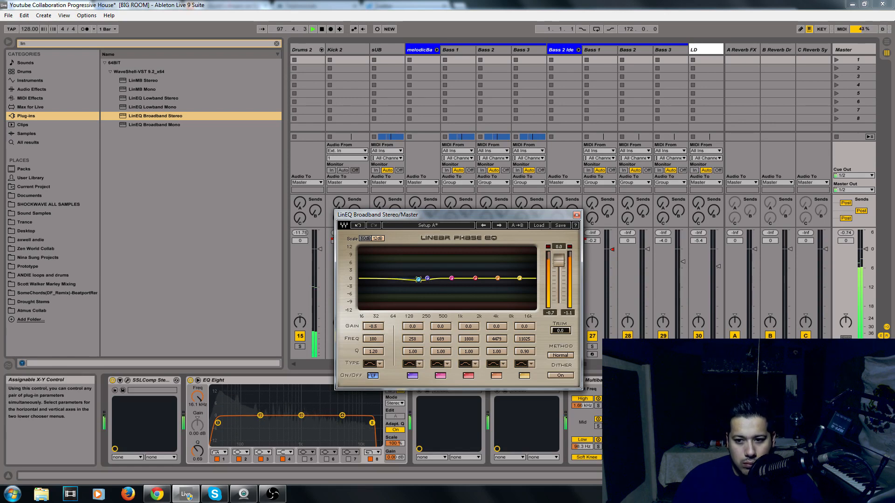
left_click(112, 380)
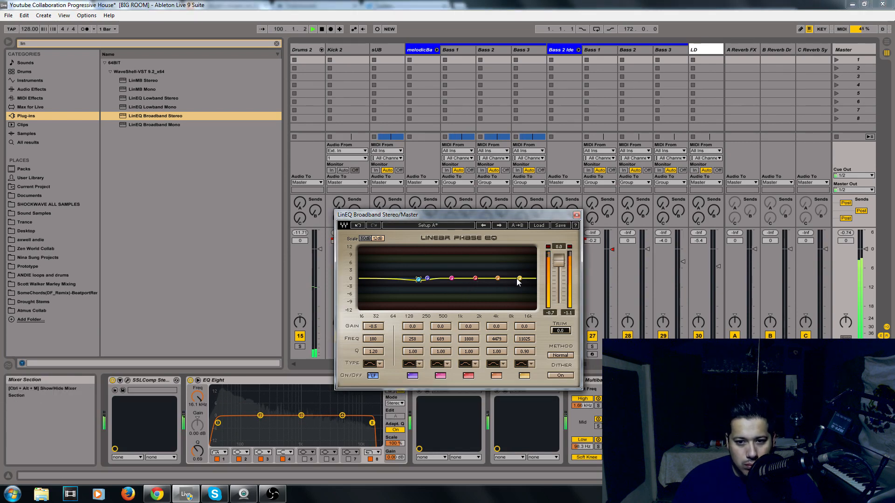
mouse_move(520, 278)
left_mouse_down()
mouse_move(501, 276)
mouse_move(516, 277)
left_mouse_up()
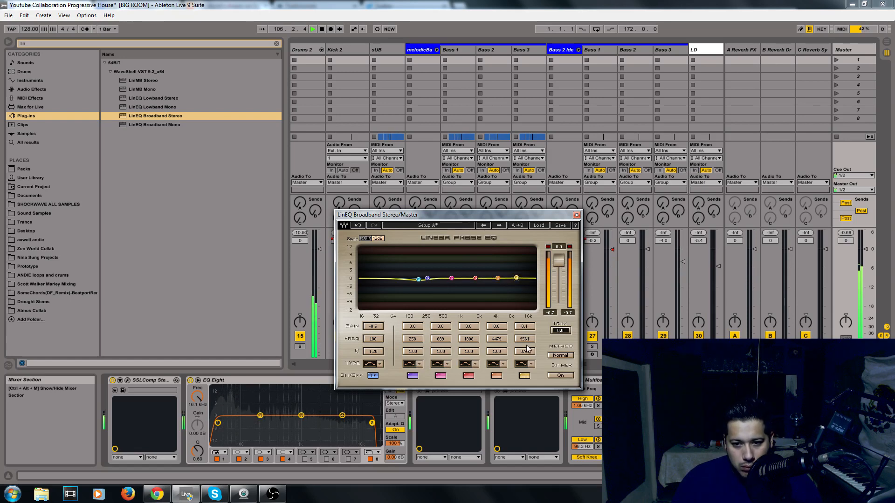
left_click_drag(524, 351, 524, 372)
Play the track and move LinEQ band 1 to 201 Hz at -0.5 dB
key("space")
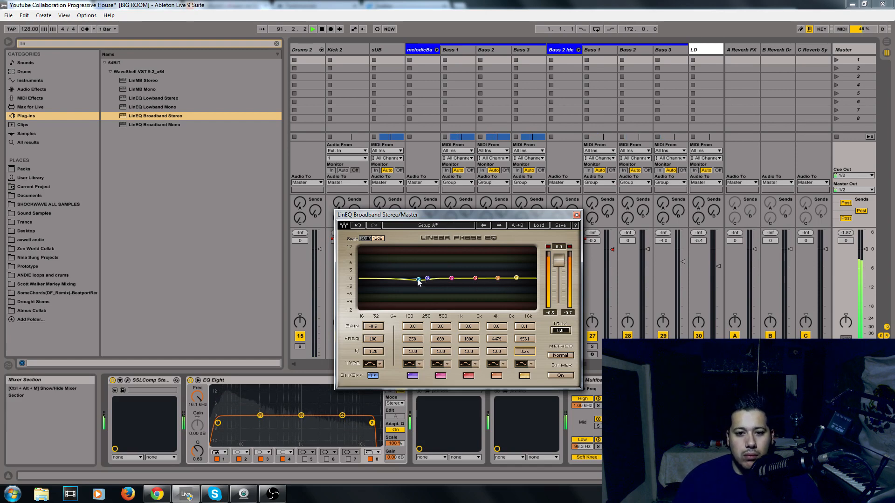
left_click_drag(418, 281, 414, 280)
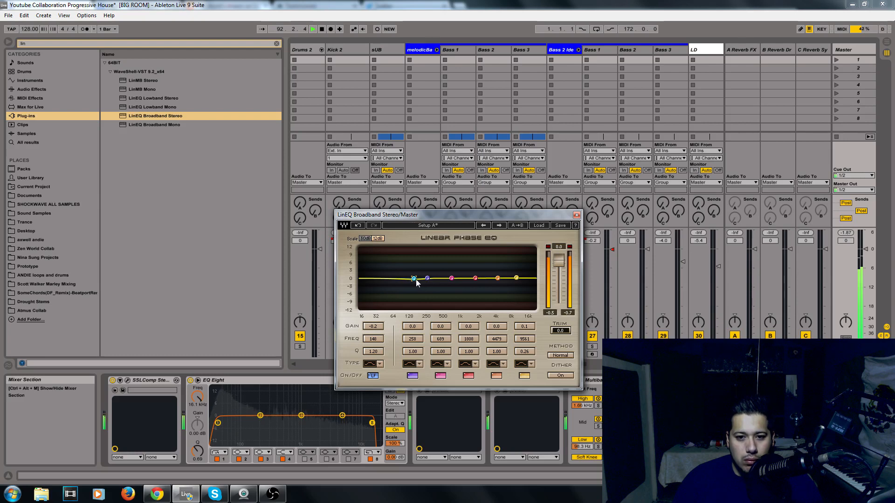
left_click_drag(421, 279, 426, 281)
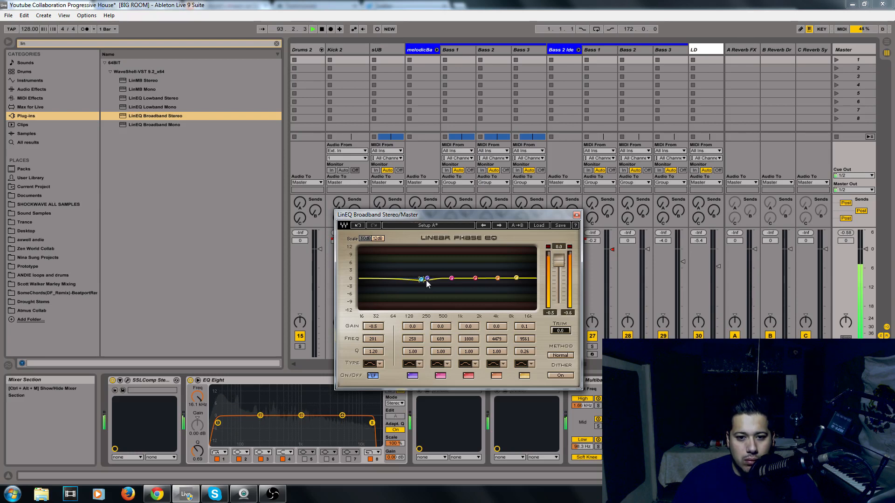
Boost LinEQ band 5 to 0.5 dB at 4221 Hz and set band 6 to 6374 Hz at -0.4 dB
left_click_drag(517, 279, 497, 277)
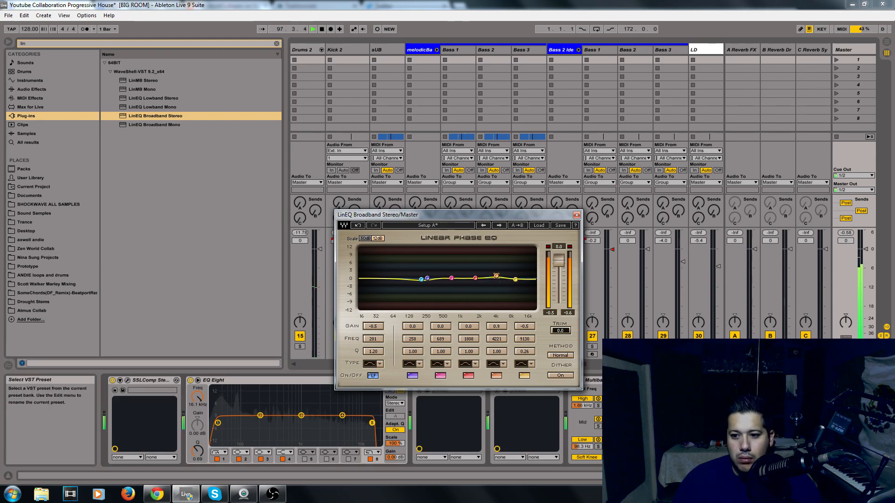
left_click(727, 380)
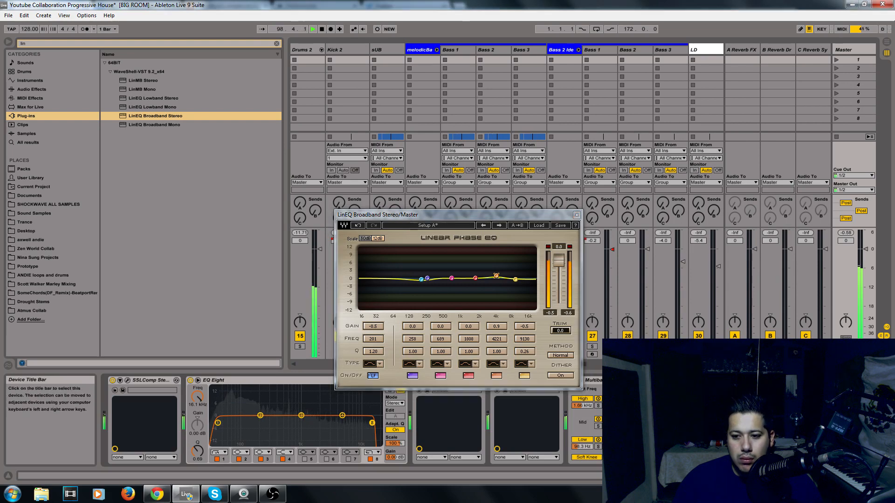
left_click_drag(519, 280, 508, 282)
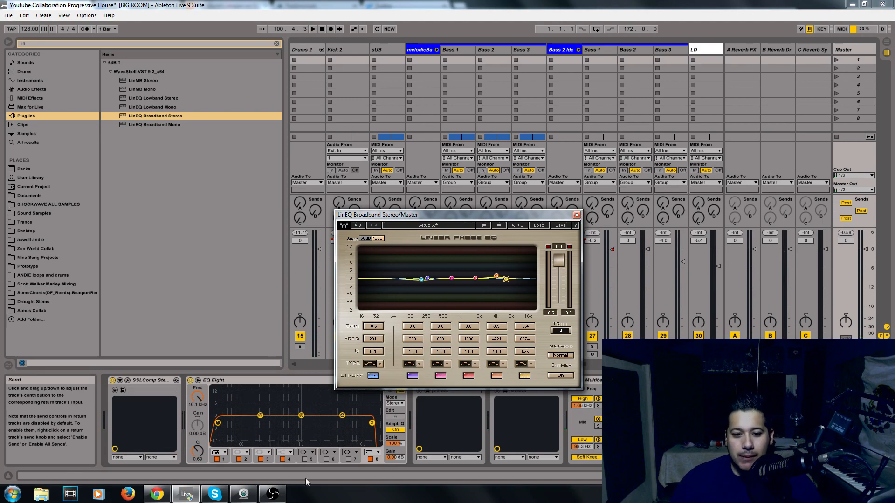
Close the LinEQ plug-in window
left_click(272, 494)
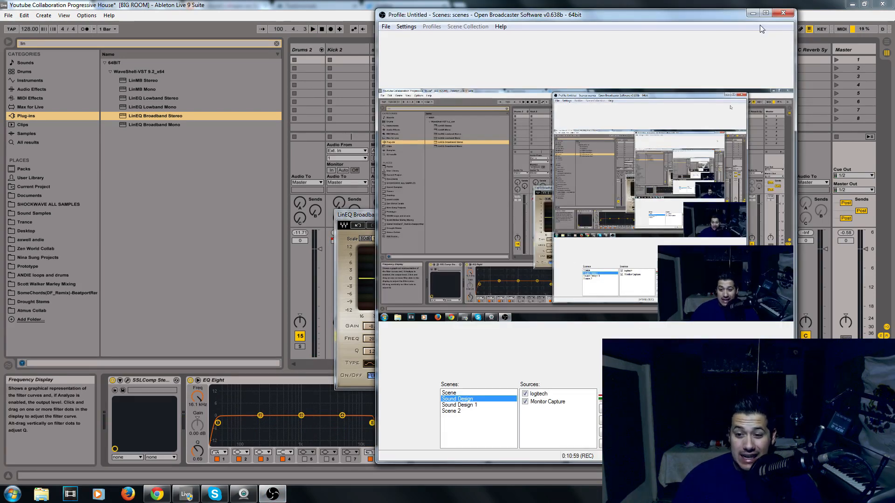
left_click(752, 13)
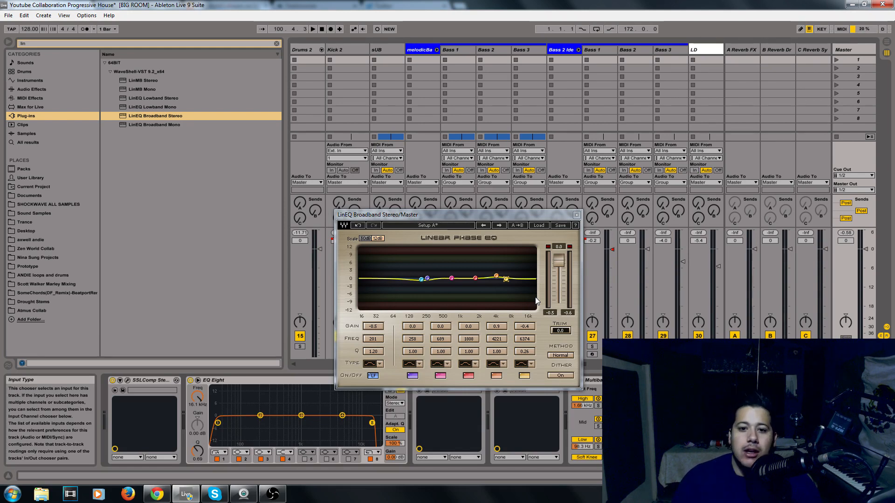
left_click(576, 215)
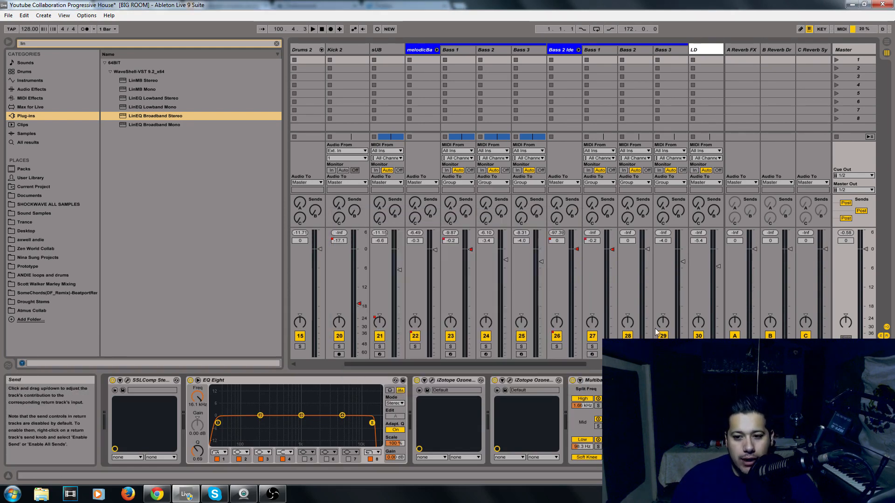
left_click(848, 476)
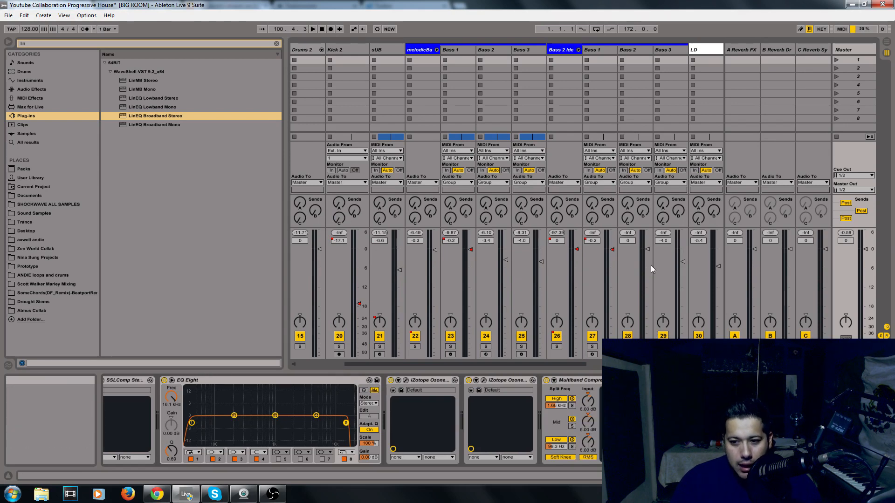
Clear the browser search and scroll through the WaveShell plug-in list
left_click(276, 44)
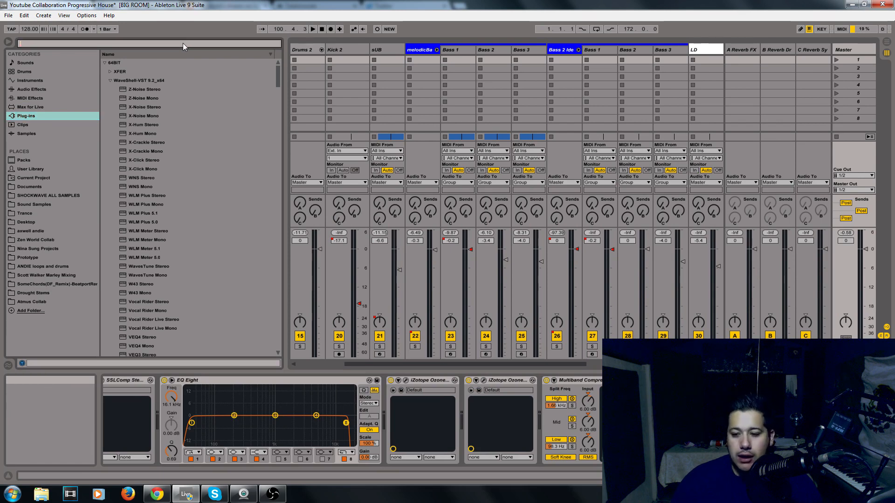
left_click(164, 125)
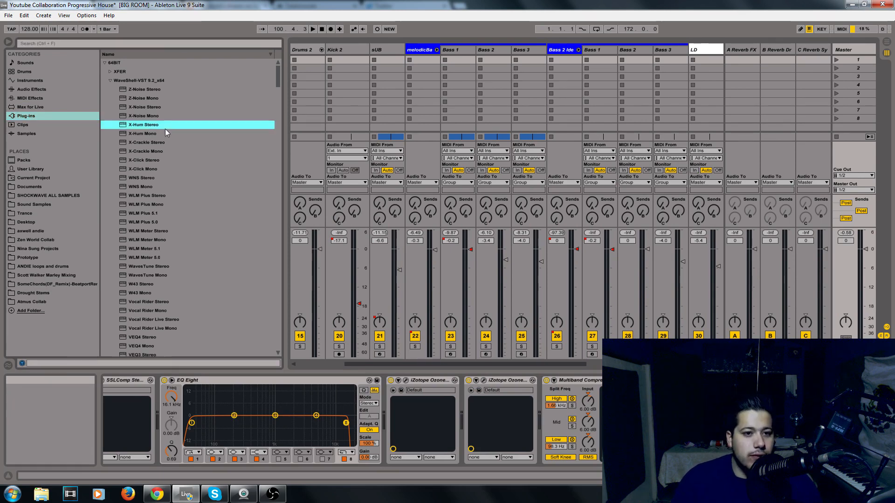
scroll(147, 202, "down", 6)
scroll(146, 202, "down", 3)
left_click_drag(278, 101, 296, 77)
scroll(141, 163, "down", 1)
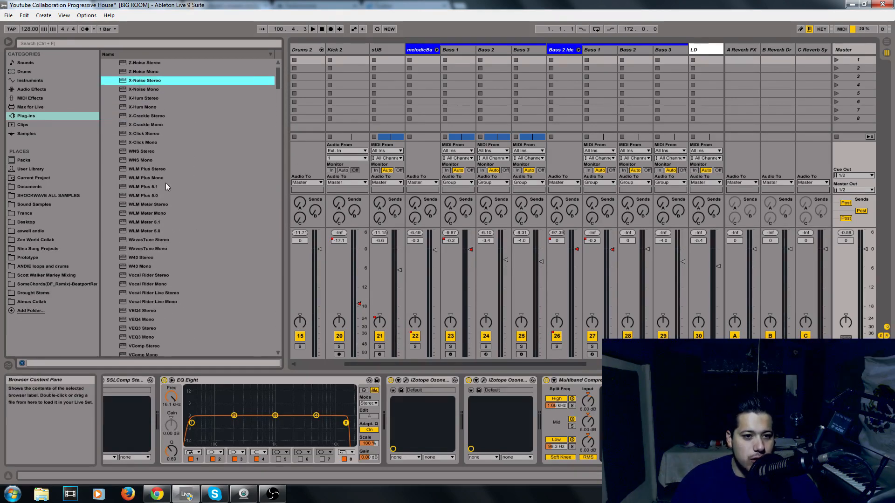
Load the WLM Plus Stereo loudness meter onto the master track and move its window aside
left_click(129, 180)
left_click_drag(135, 169, 128, 166)
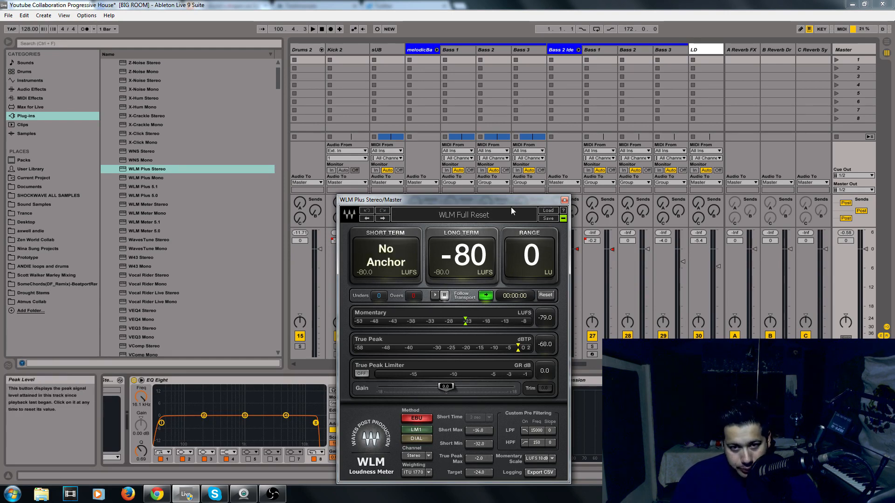
left_click_drag(485, 202, 670, 153)
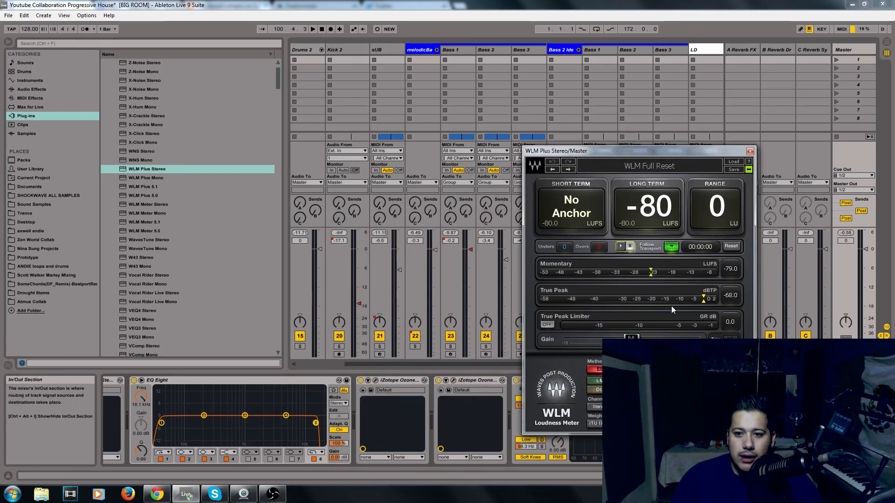
Play the track briefly to read the master loudness on WLM Plus, then close the meter window
key("space")
key("space")
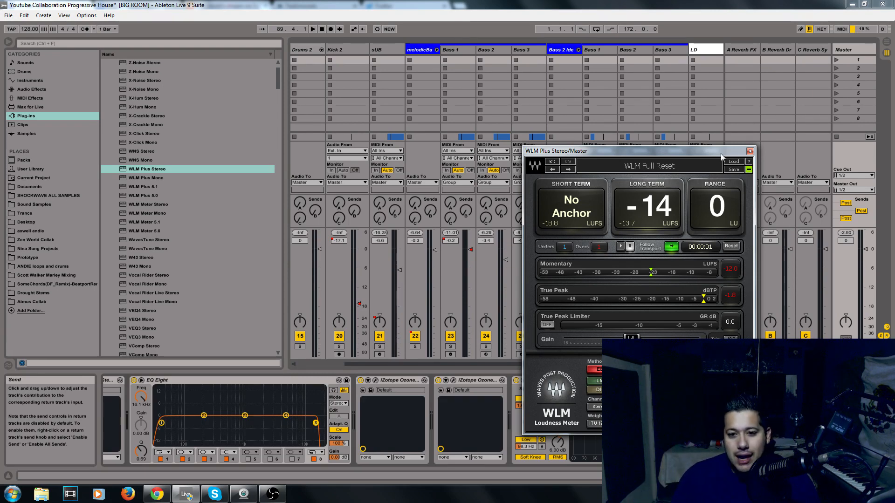
left_click(750, 151)
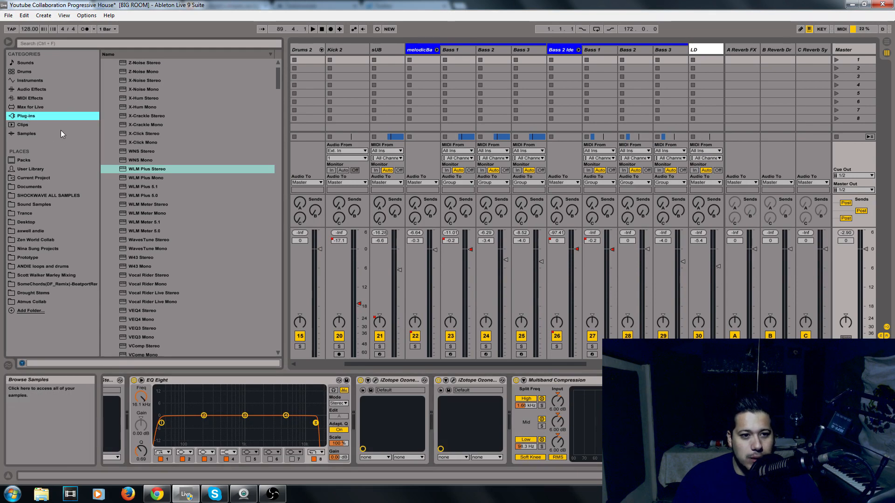
Load the AOM Invisible_Limiter plug-in from the browser's AOM folder onto the master track
scroll(255, 143, "down", 3)
scroll(267, 194, "down", 20)
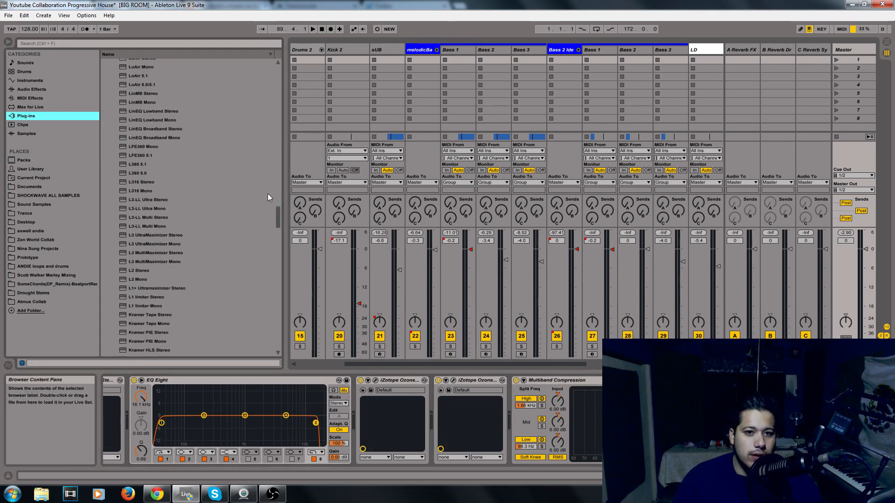
left_click_drag(261, 338, 297, 80)
left_click(110, 80)
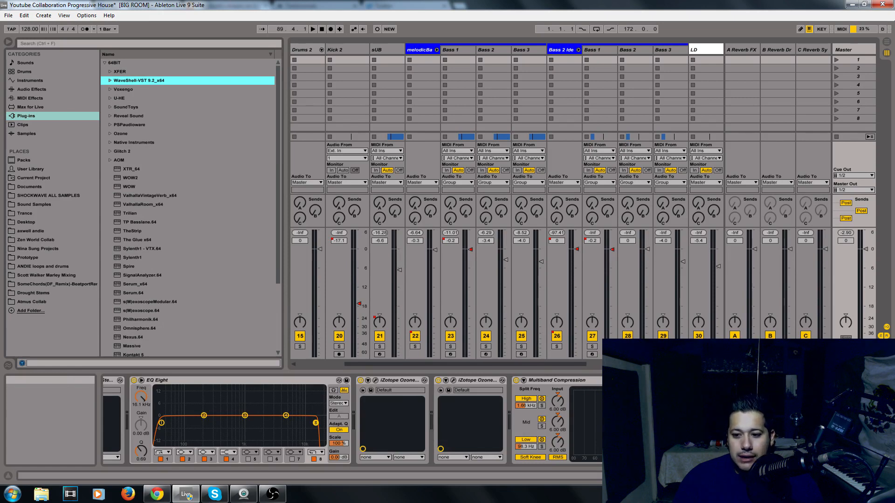
left_click(556, 381)
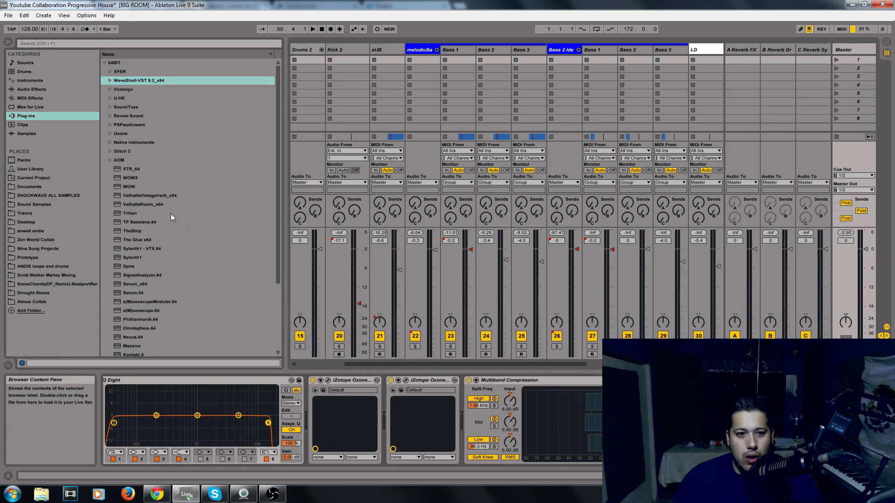
left_click(110, 160)
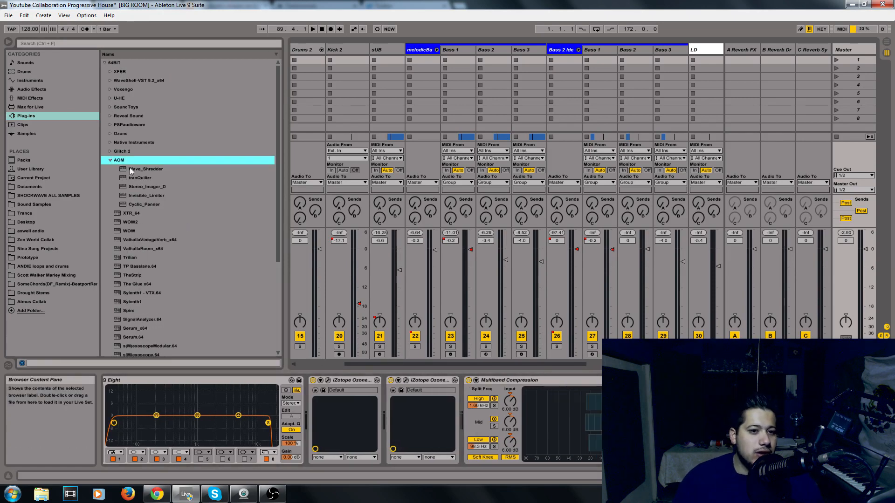
left_click(132, 194)
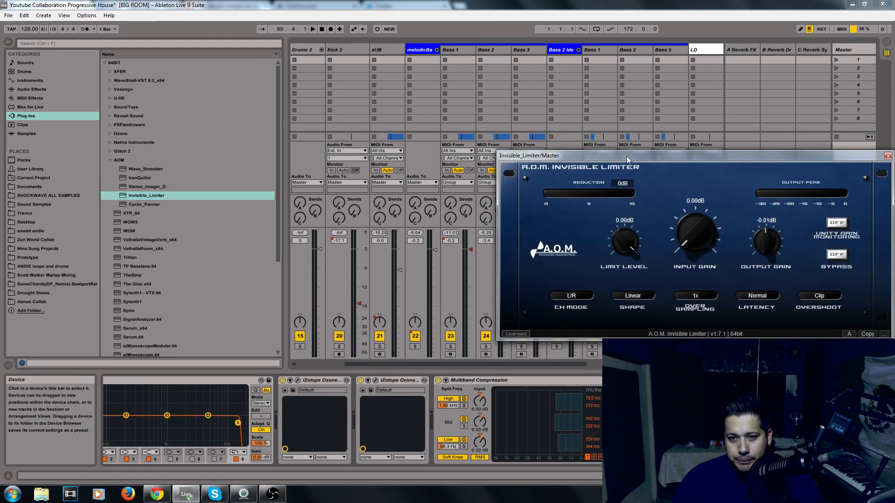
left_click_drag(627, 156, 426, 182)
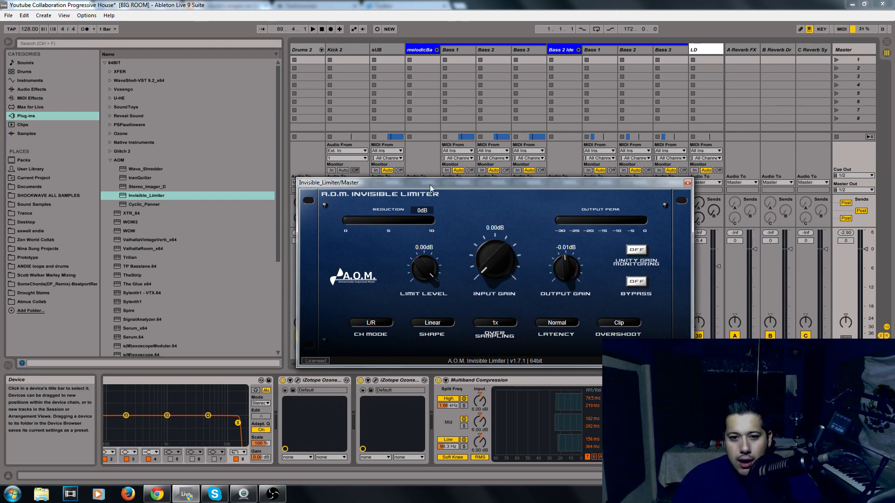
Raise the Invisible Limiter's input gain to 1.52 dB
left_click_drag(430, 185, 465, 127)
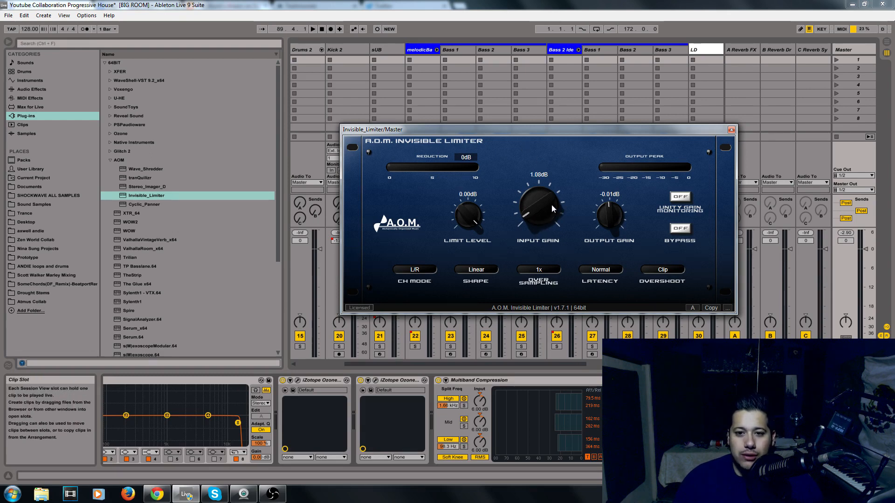
left_click_drag(552, 205, 566, 187)
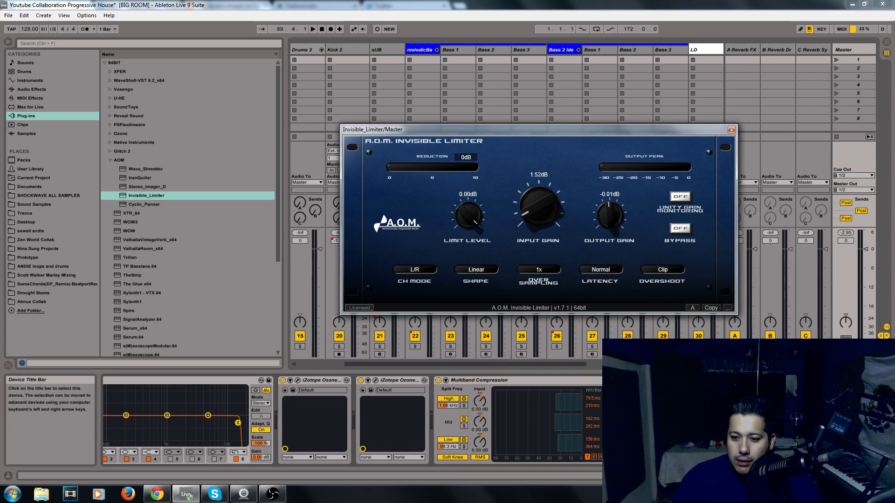
left_click(838, 380)
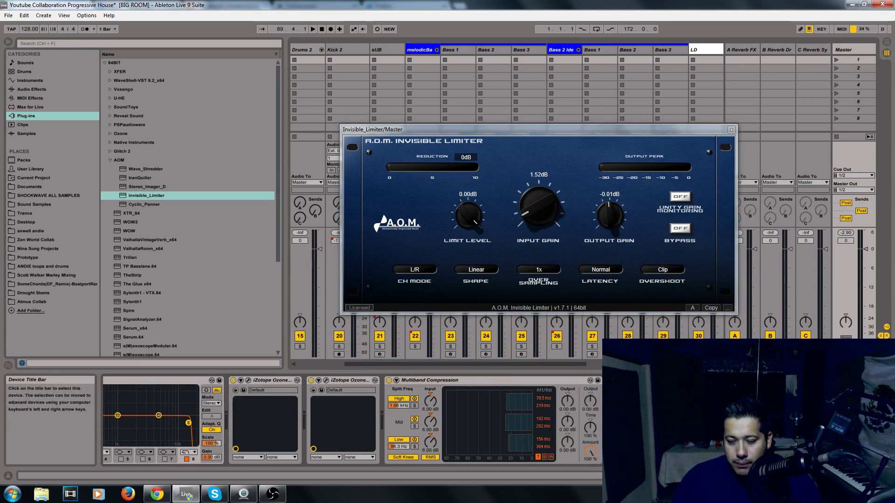
left_click_drag(632, 148, 765, 140)
left_click(619, 126)
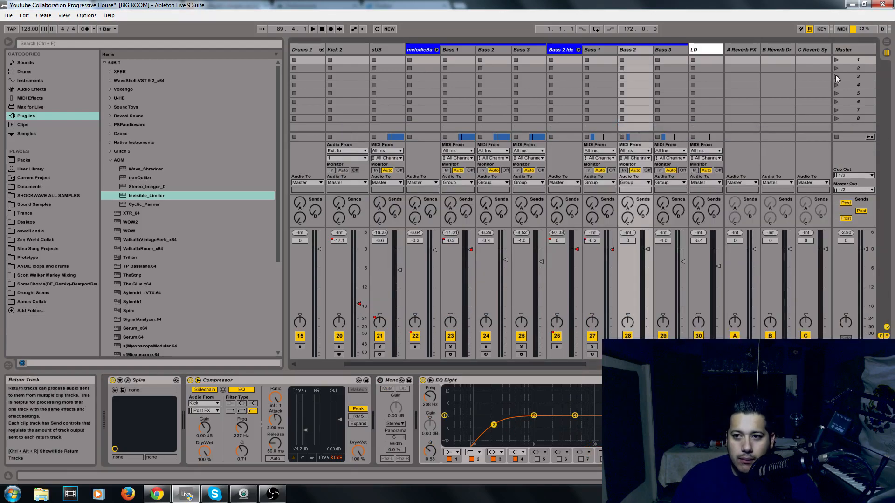
left_click(862, 49)
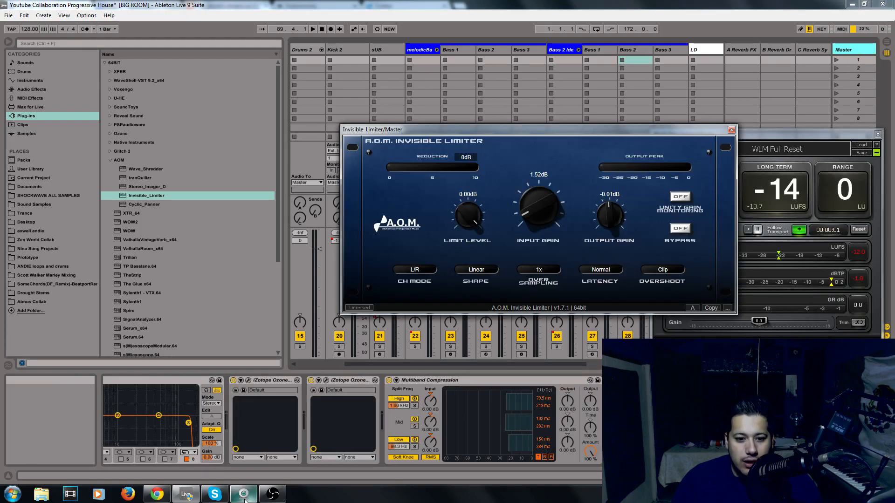
left_click(272, 494)
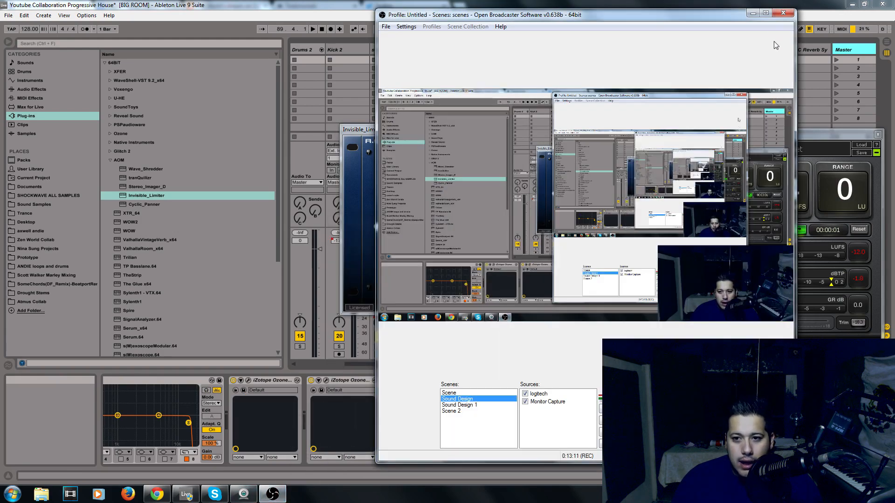
left_click(753, 13)
Play the track and push the limiter's input gain up to 5.18 dB, then close the limiter window
left_click_drag(532, 133, 379, 185)
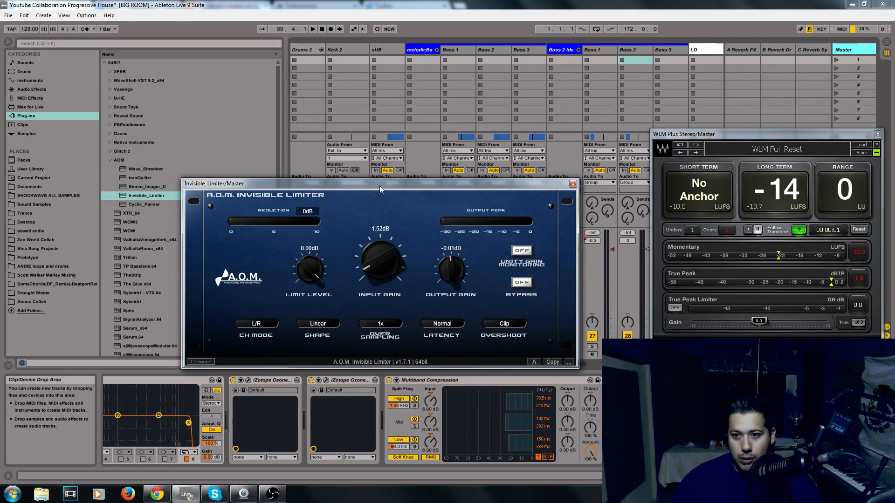
key("space")
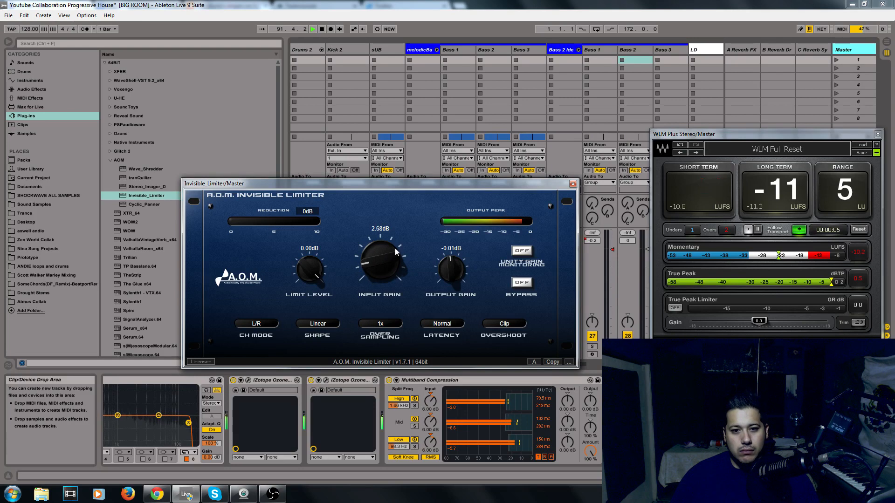
left_click_drag(396, 248, 400, 238)
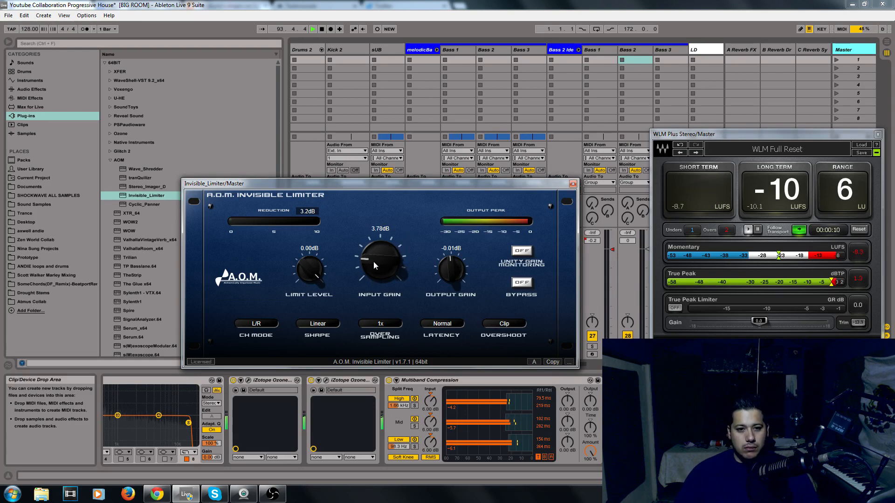
mouse_move(373, 261)
left_mouse_down()
mouse_move(396, 255)
mouse_move(389, 261)
left_mouse_up()
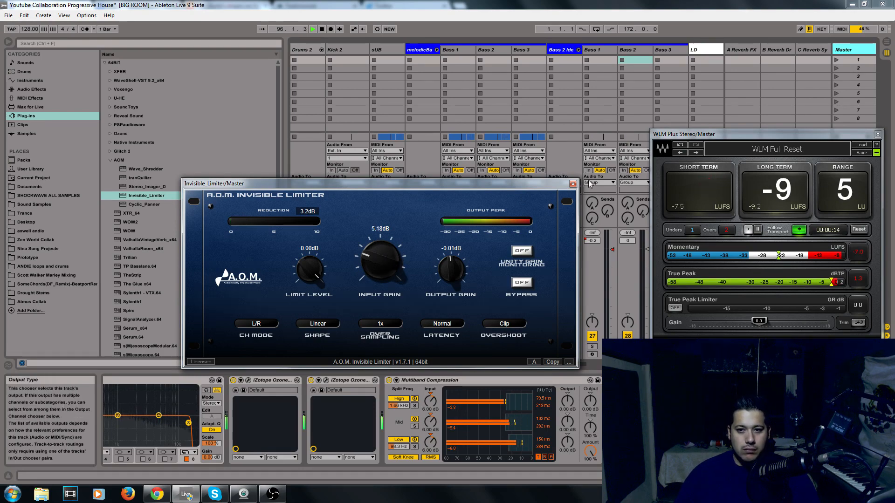
left_click(573, 183)
Switch to the Arrangement view and play different sections while watching the WLM loudness meter
key("Tab")
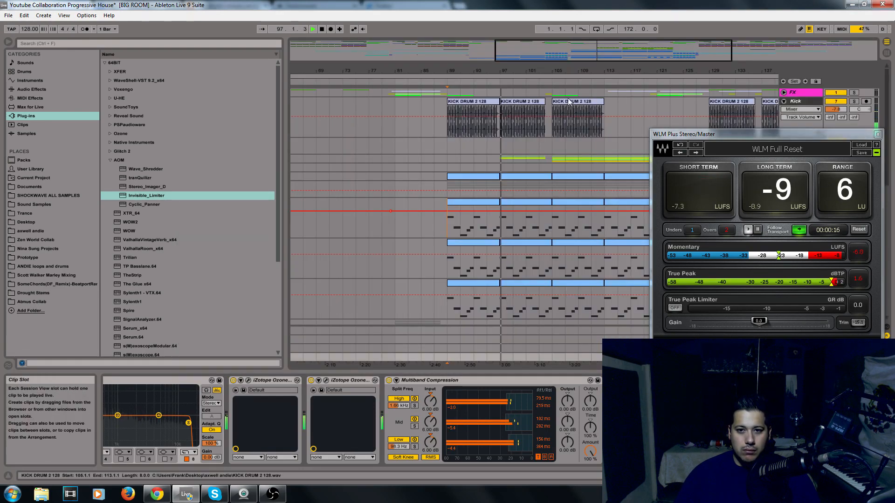
left_click_drag(583, 57, 583, 32)
key("space")
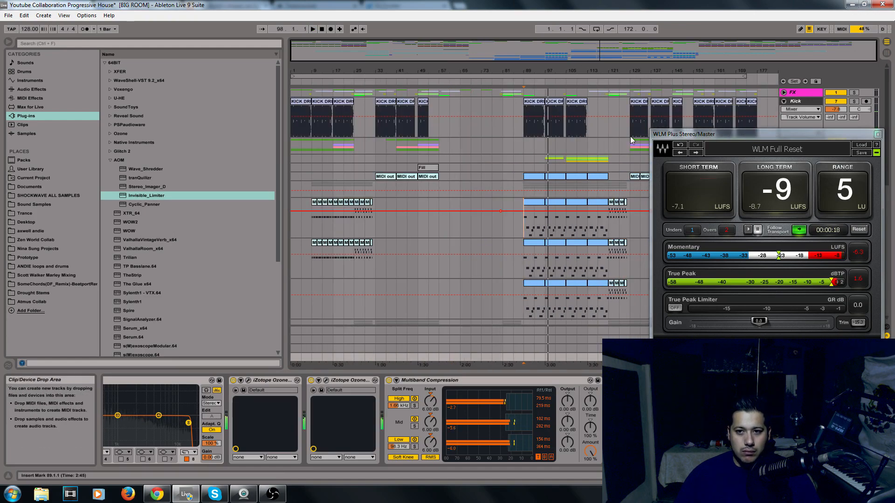
left_click(630, 136)
key("space")
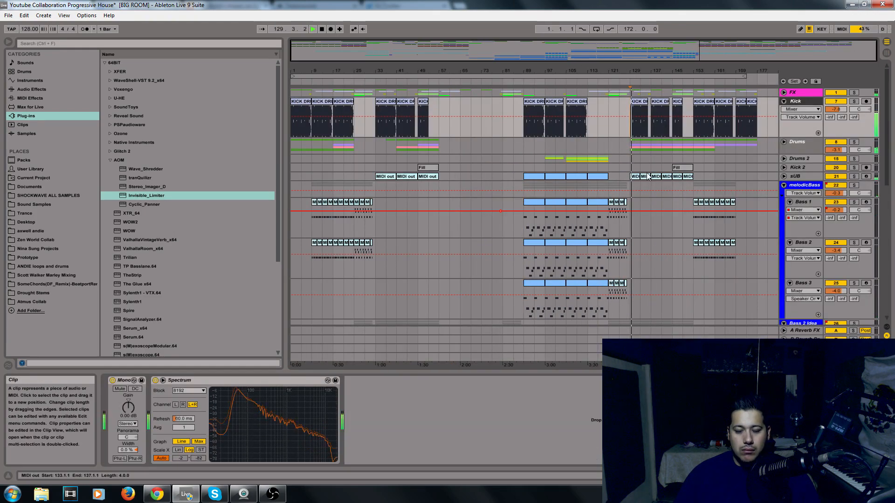
key("Tab")
left_click(848, 51)
key("Tab")
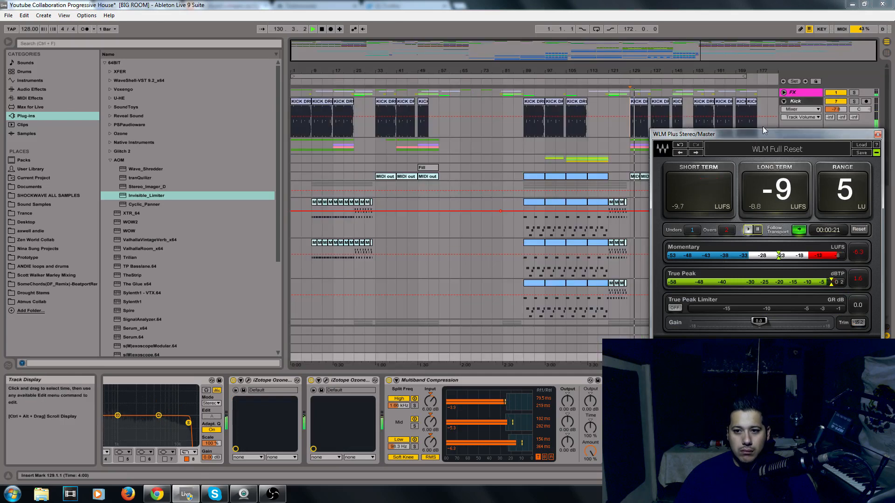
left_click_drag(756, 134, 406, 135)
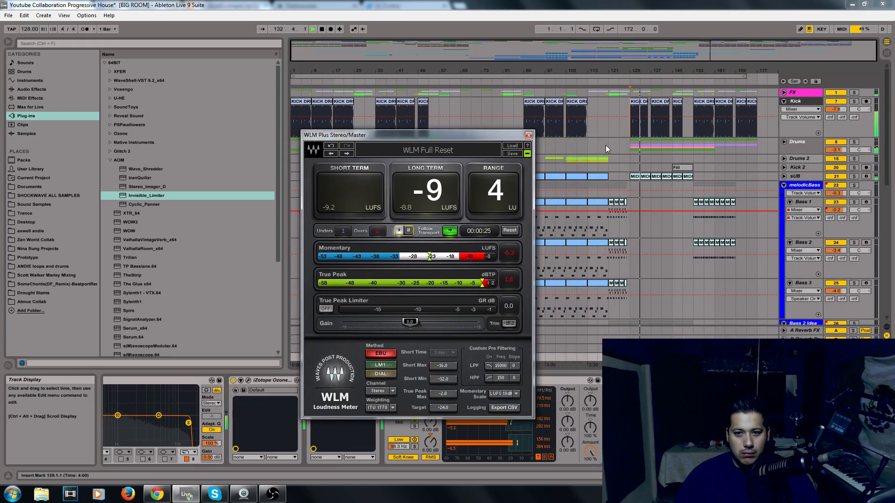
left_click(695, 157)
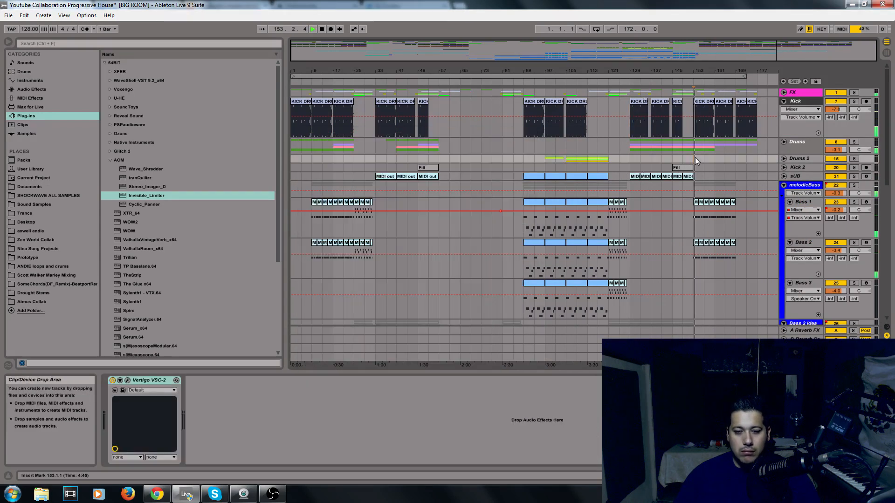
Play the arrangement from bar 33 and reopen the master's WLM loudness meter to check the level
left_click(381, 179)
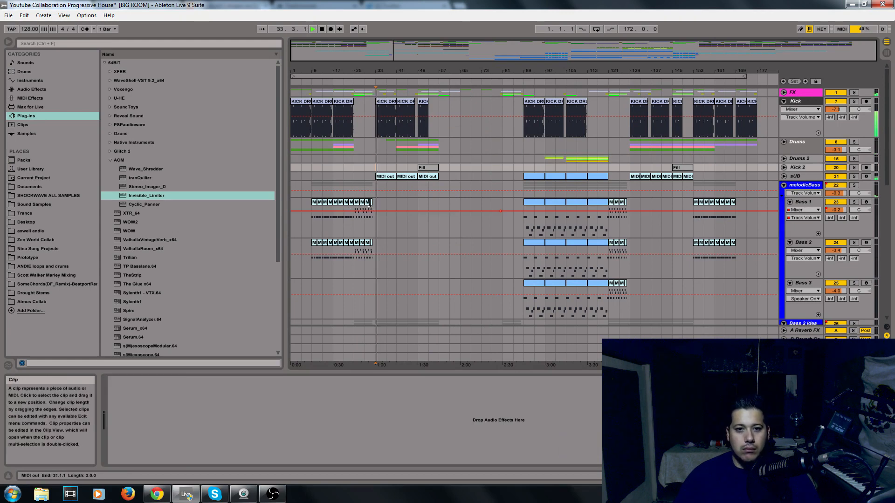
left_click_drag(412, 75, 414, 114)
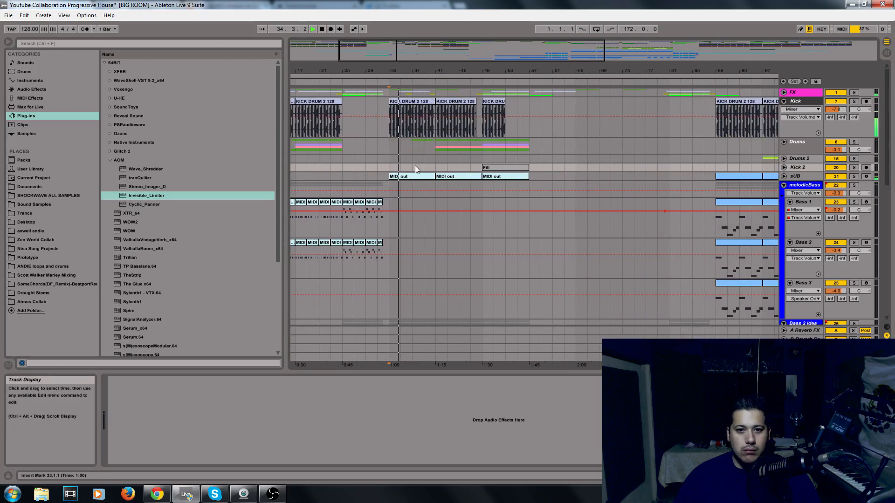
key("Tab")
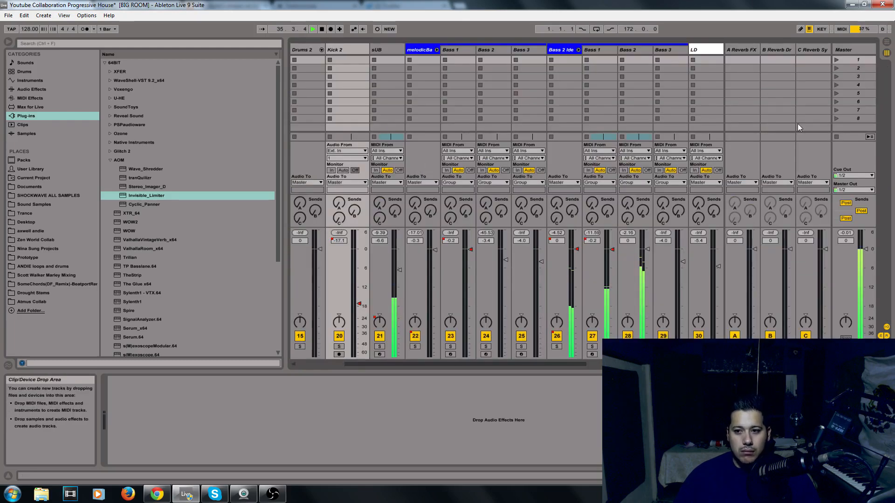
key("Tab")
key("space")
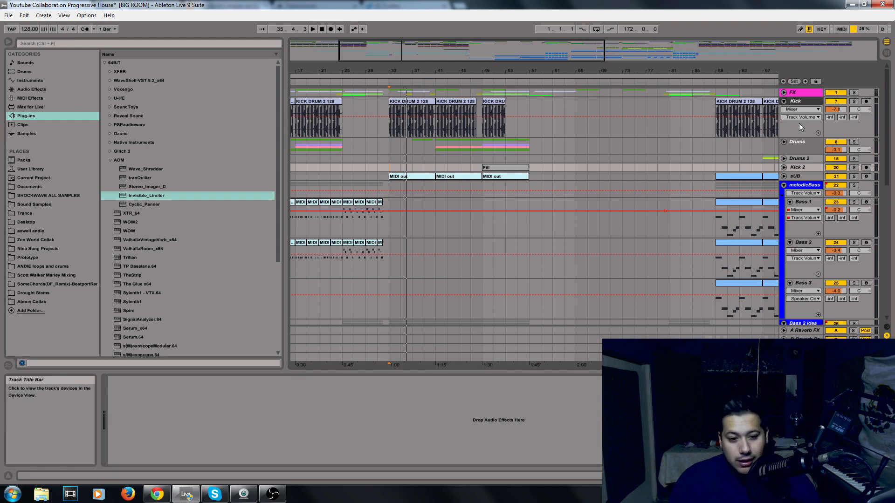
key("Tab")
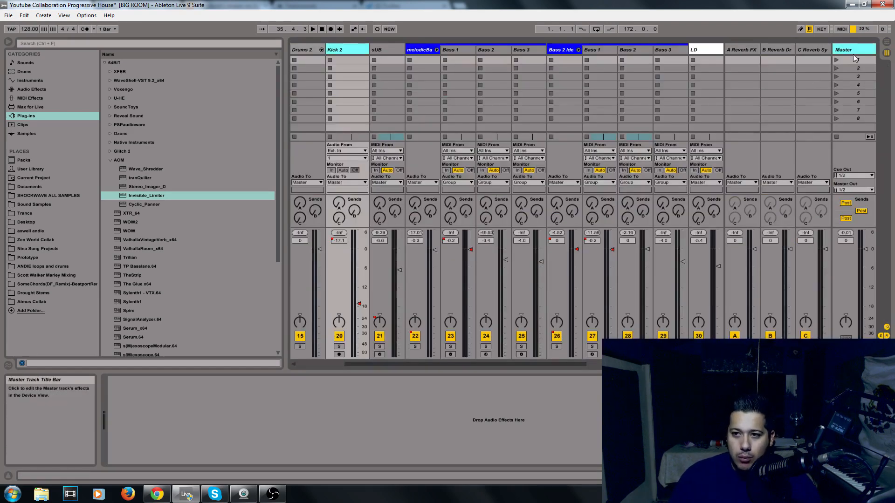
left_click(854, 57)
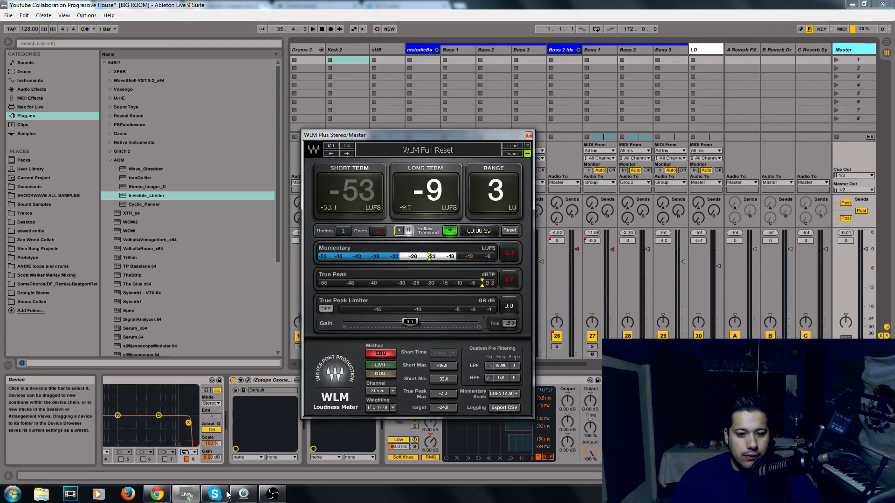
left_click(272, 494)
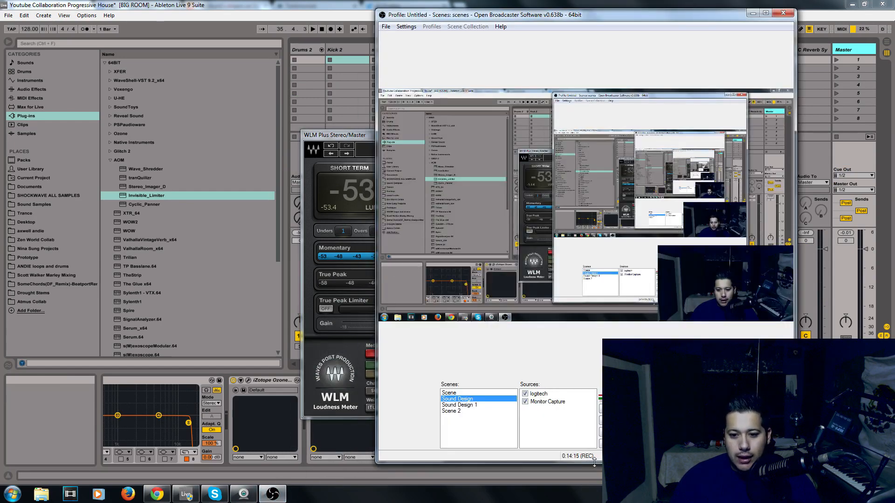